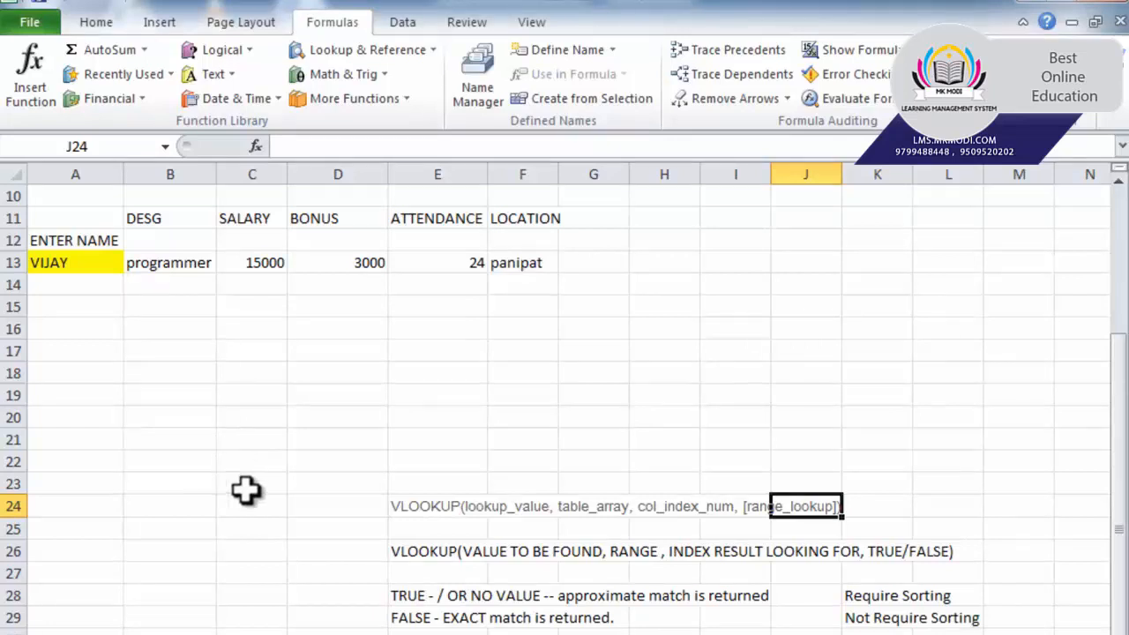
- Review the lookup name cell A13 and the DESG, SALARY, BONUS, ATTENDANCE and LOCATION headings in row 11
{"action": "left_click", "coordinate": [89, 264]}
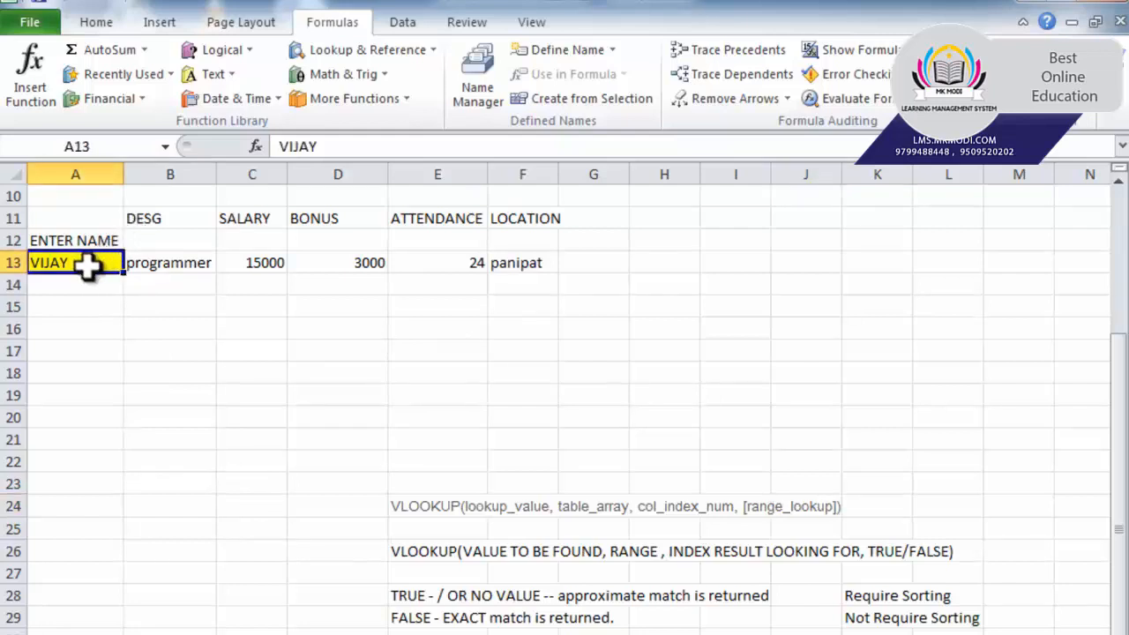
{"action": "left_click", "coordinate": [155, 220]}
{"action": "left_click", "coordinate": [240, 220]}
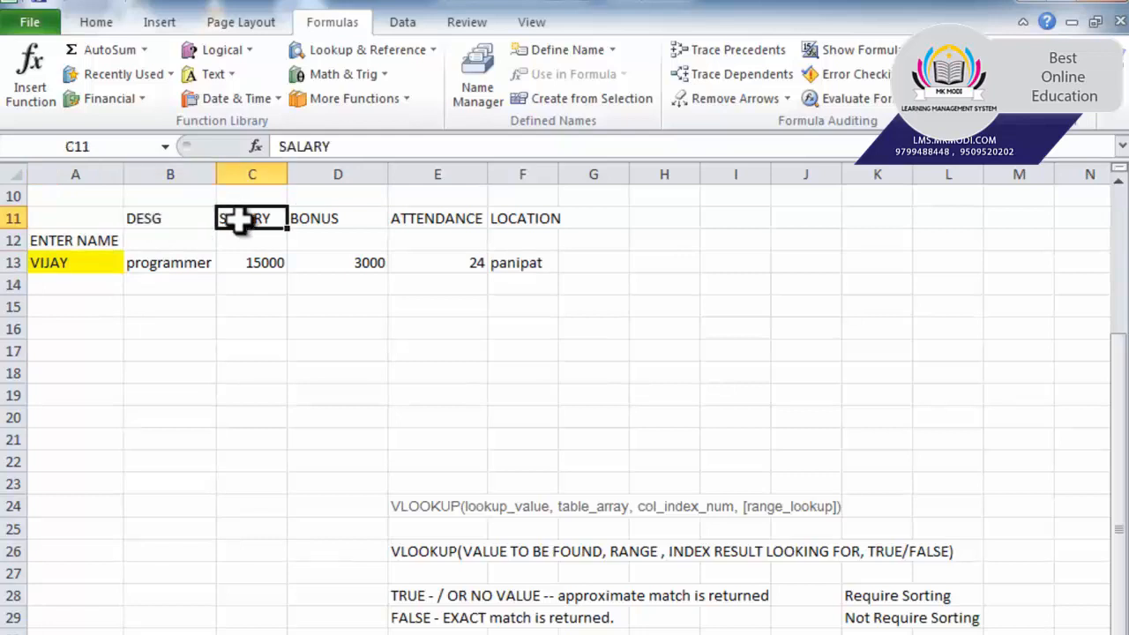
{"action": "left_click", "coordinate": [323, 216]}
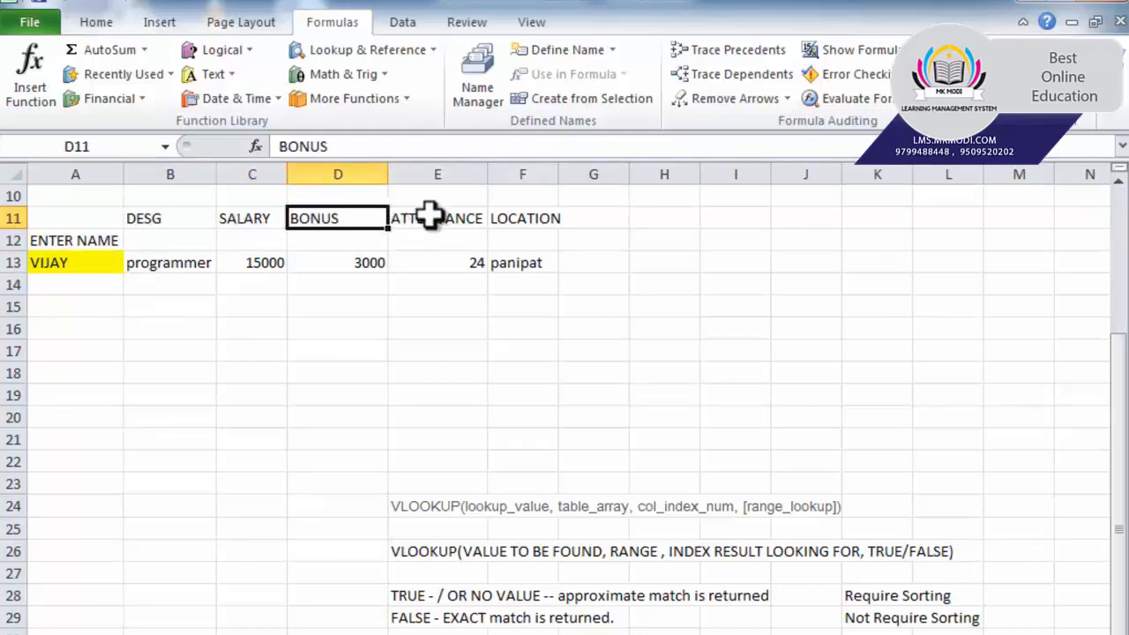
{"action": "left_click", "coordinate": [432, 217]}
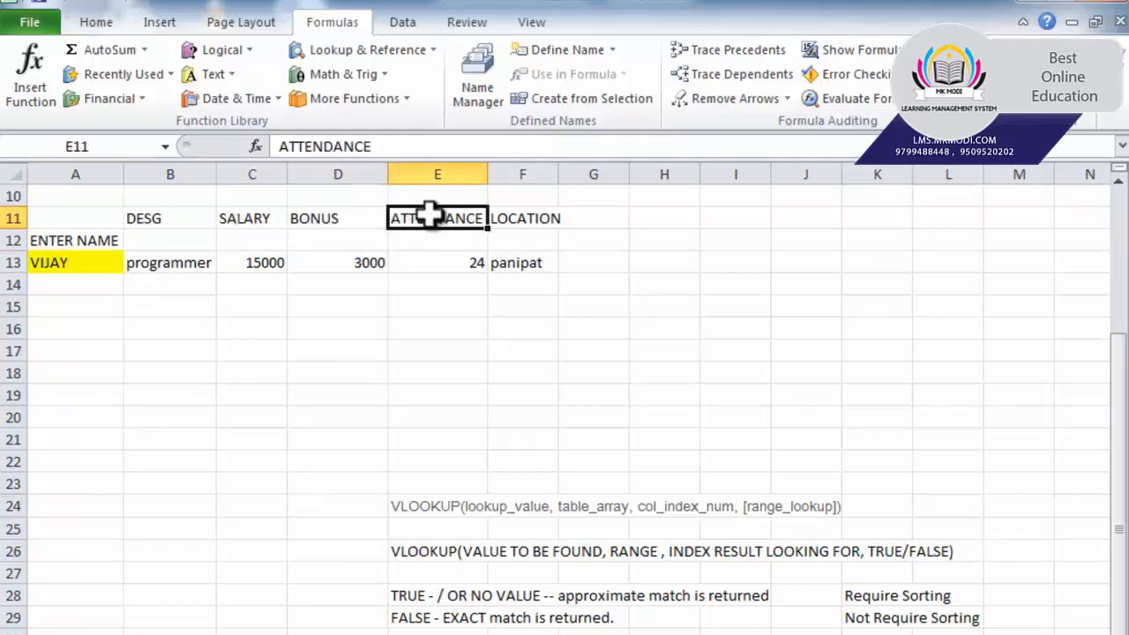
{"action": "left_click", "coordinate": [548, 220]}
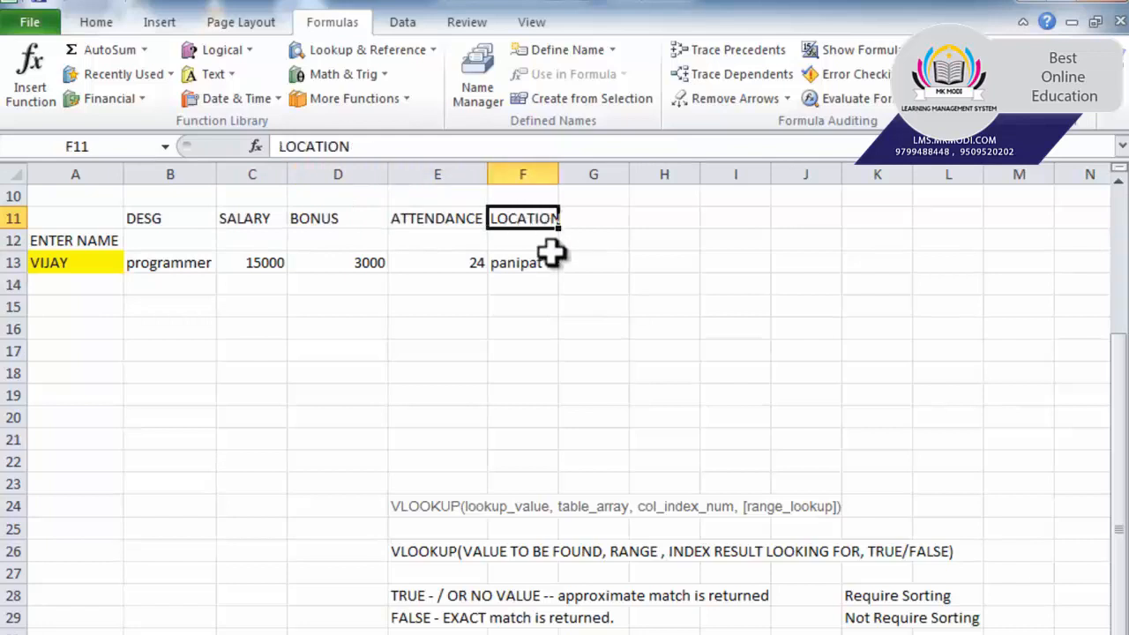
- Enter the accountant's name in the lookup cell A13 and check the details returned in B13:F13
{"action": "left_click", "coordinate": [86, 265]}
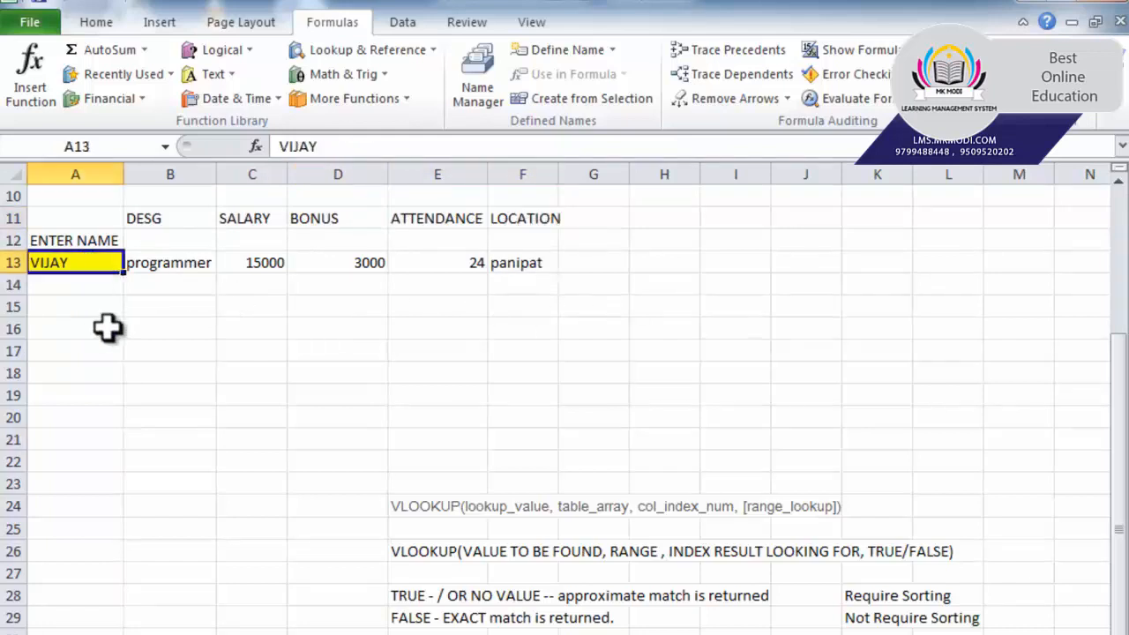
{"action": "type", "text": "ajay"}
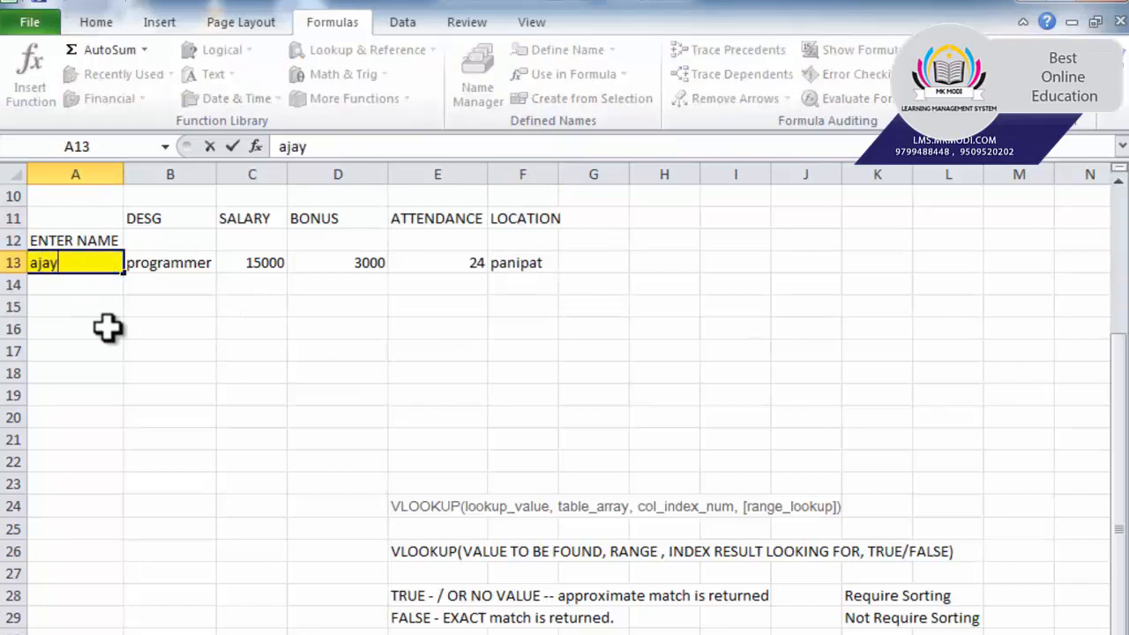
{"action": "key", "text": "Return"}
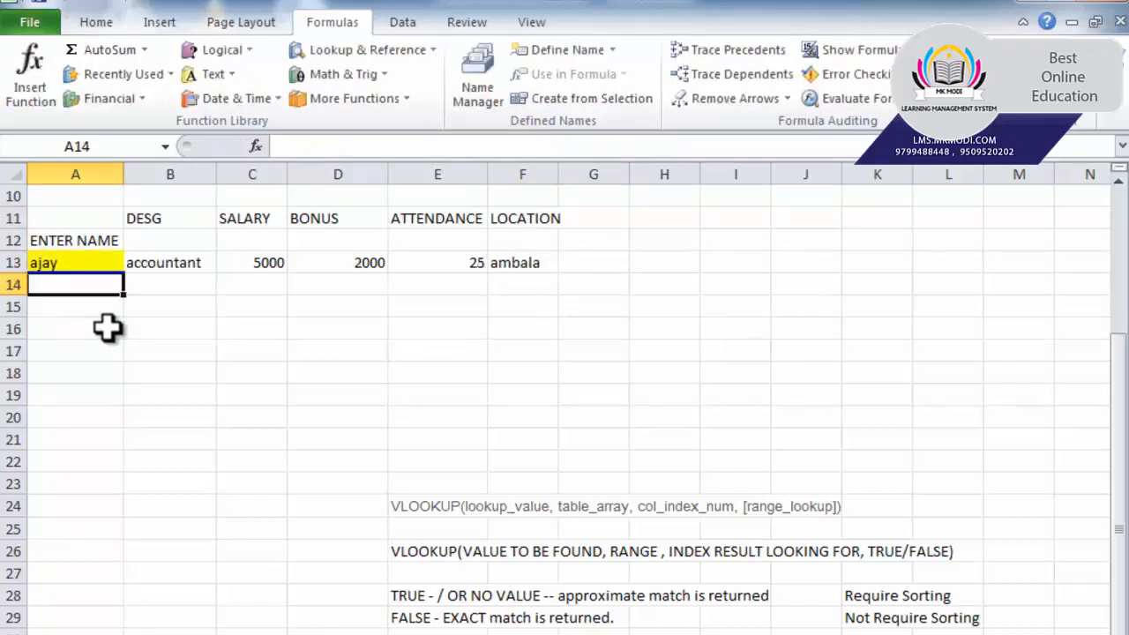
{"action": "left_click", "coordinate": [181, 260]}
{"action": "left_click_drag", "start_coordinate": [181, 259], "coordinate": [512, 260]}
- Replace the lookup name in A13 with the programmer's name
{"action": "left_click", "coordinate": [56, 262]}
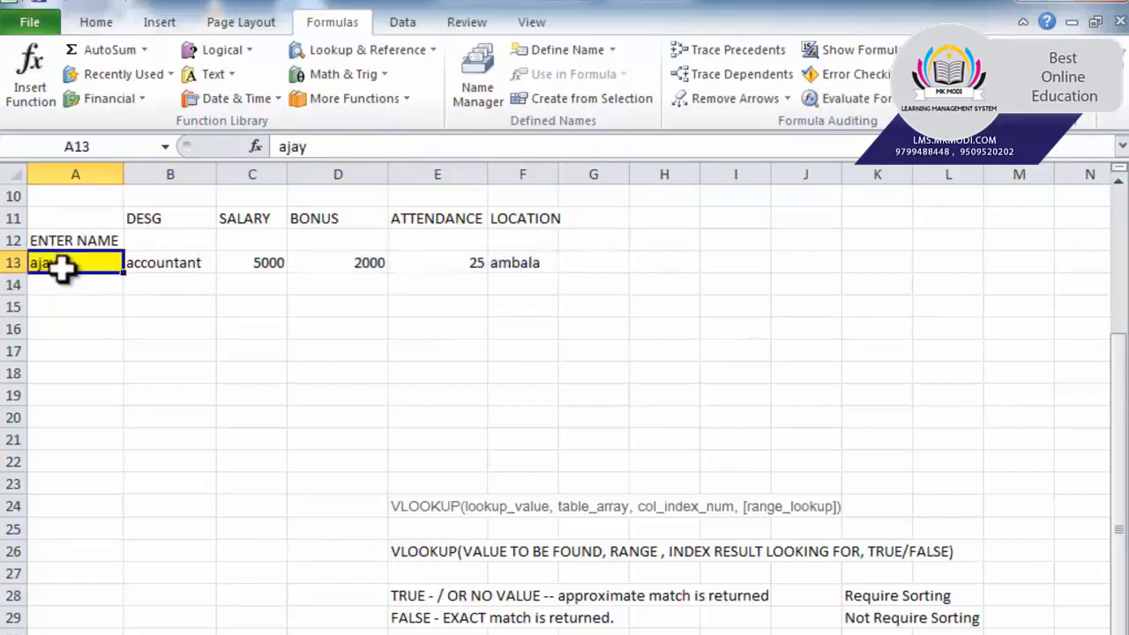
{"action": "type", "text": "vijay"}
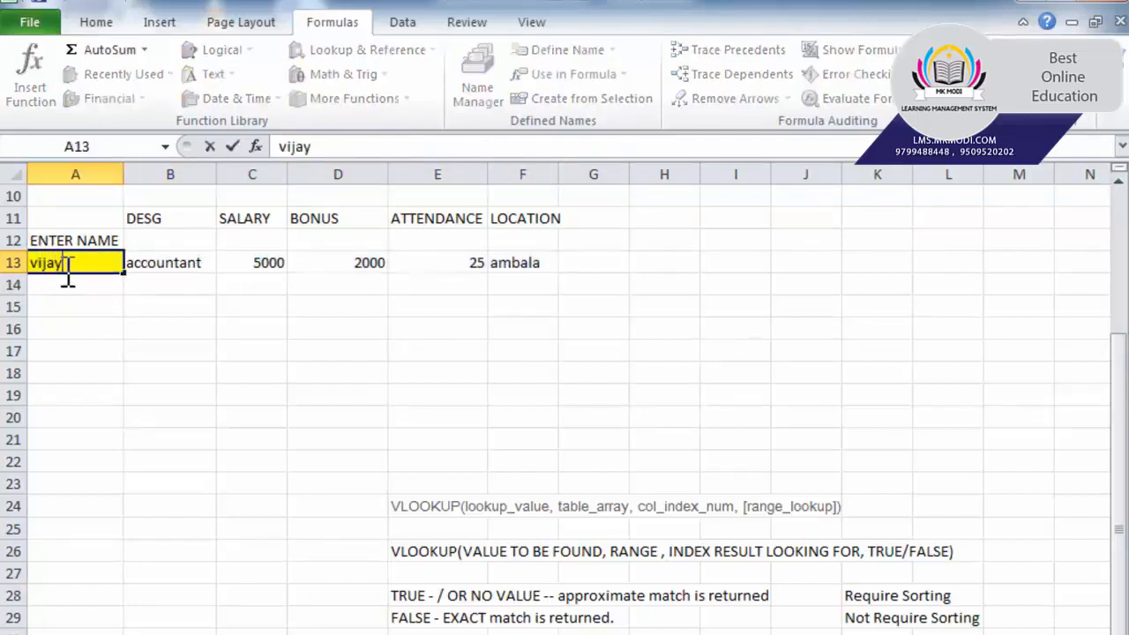
{"action": "key", "text": "Return"}
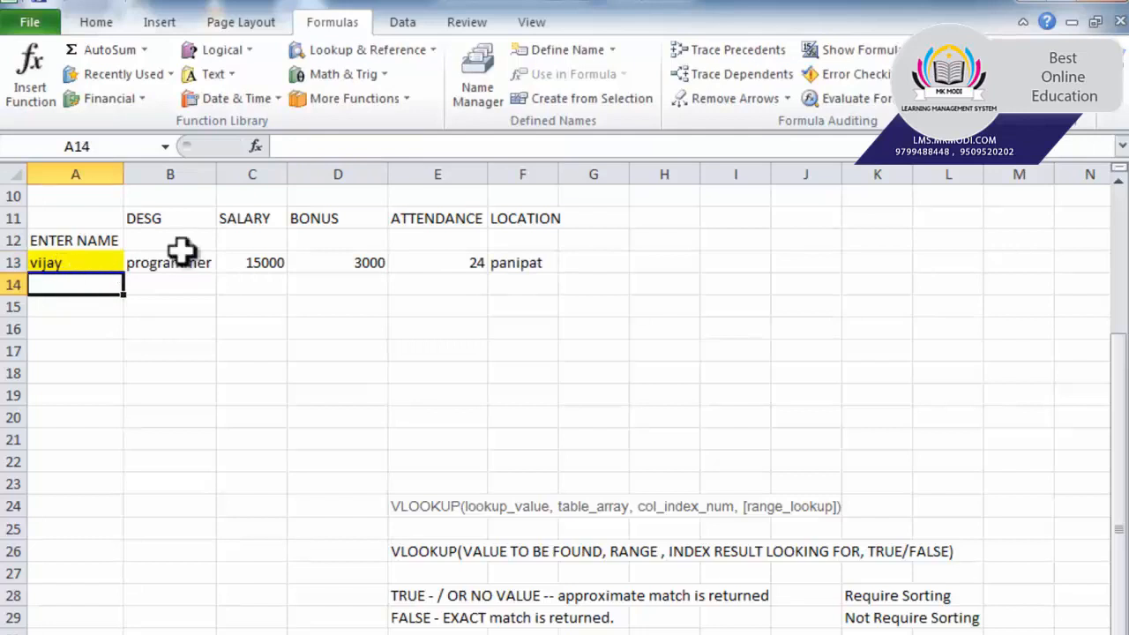
- Set the lookup name in A13 to the accountant's name
{"action": "left_click", "coordinate": [88, 263]}
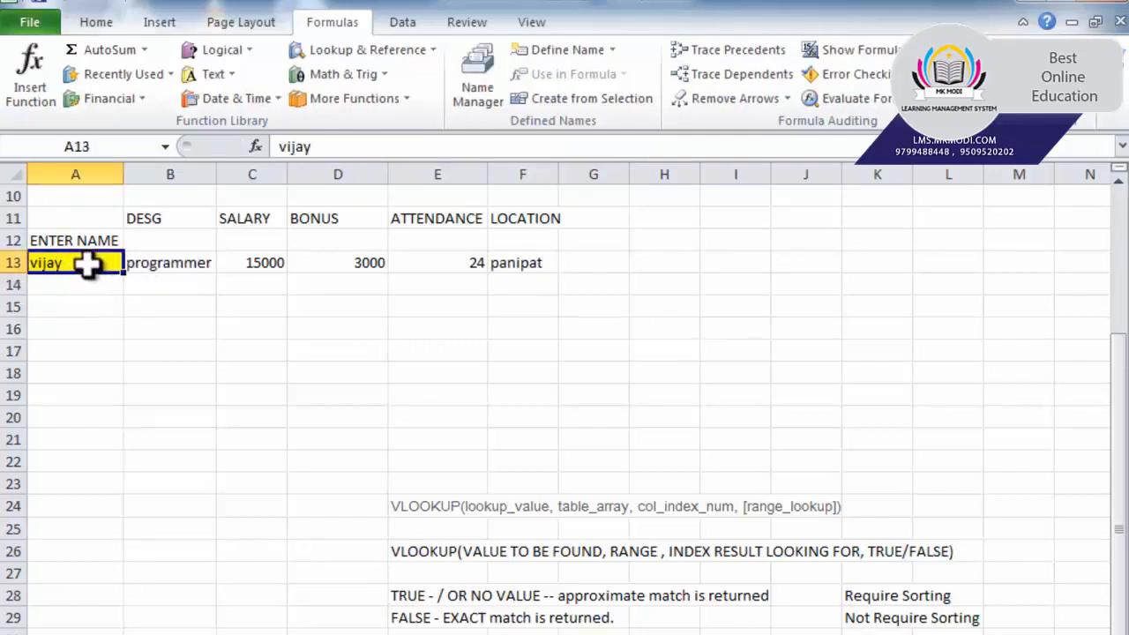
{"action": "type", "text": "ajay"}
{"action": "key", "text": "Return"}
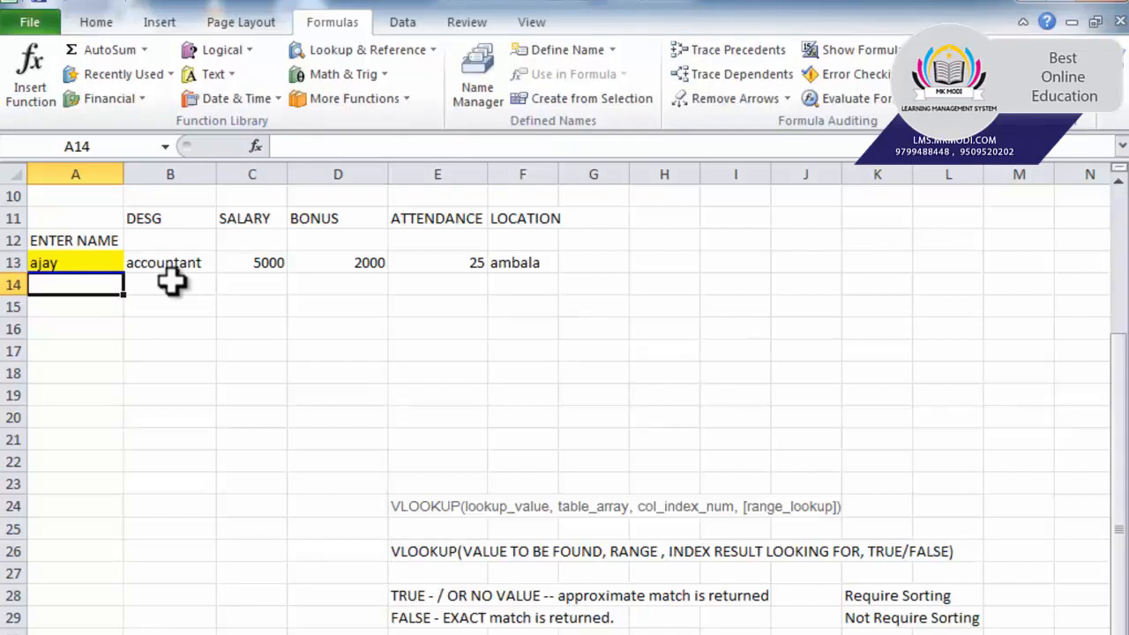
- Examine the source employee table above the lookup row and the VLOOKUP notes below it
{"action": "scroll", "coordinate": [176, 282], "scroll_direction": "up", "scroll_amount": 2}
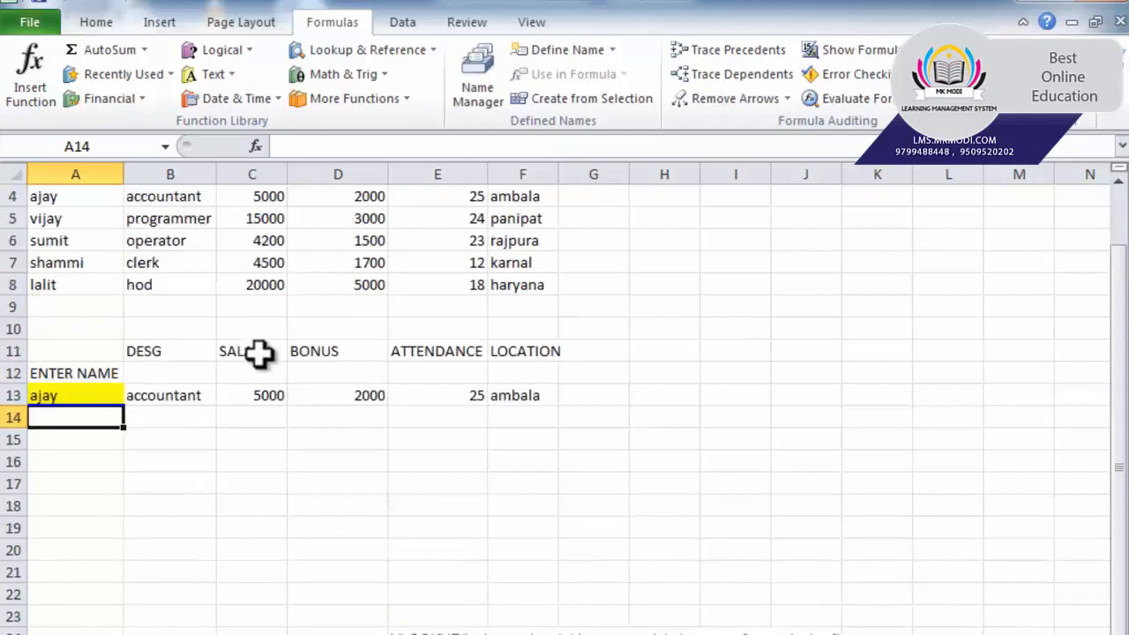
{"action": "scroll", "coordinate": [265, 424], "scroll_direction": "up", "scroll_amount": 1}
{"action": "scroll", "coordinate": [275, 520], "scroll_direction": "down", "scroll_amount": 3}
{"action": "scroll", "coordinate": [270, 544], "scroll_direction": "up", "scroll_amount": 2}
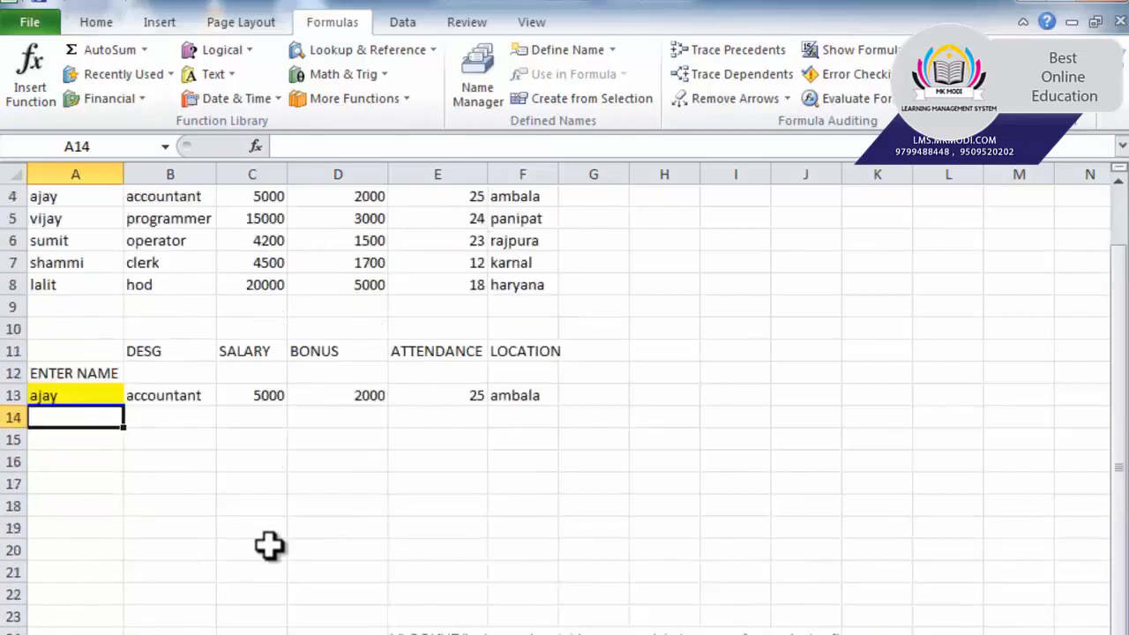
{"action": "scroll", "coordinate": [270, 544], "scroll_direction": "down", "scroll_amount": 6}
{"action": "scroll", "coordinate": [269, 547], "scroll_direction": "up", "scroll_amount": 7}
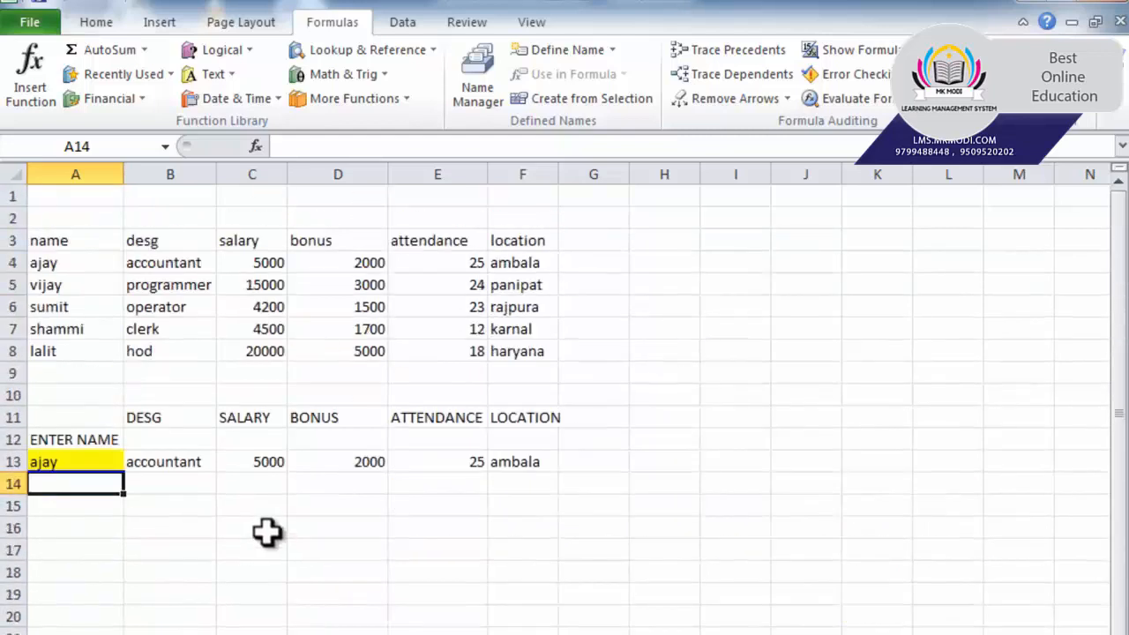
{"action": "scroll", "coordinate": [267, 534], "scroll_direction": "down", "scroll_amount": 3}
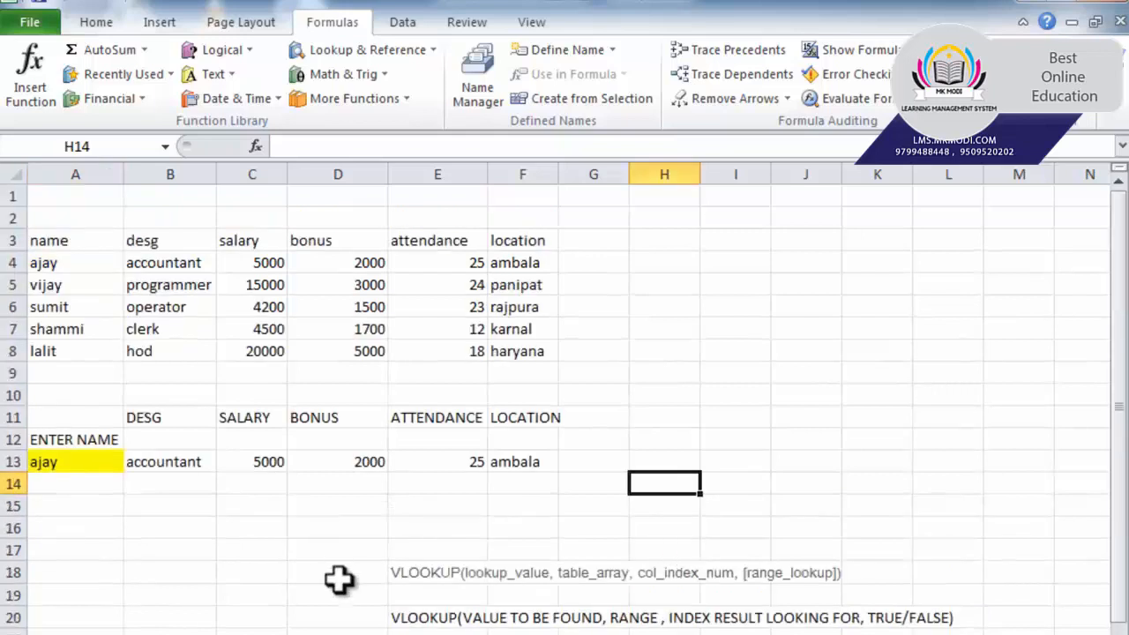
- Review the lookup_value argument in the VLOOKUP syntax note in row 18 and relate it to cell A13
{"action": "left_click", "coordinate": [439, 577]}
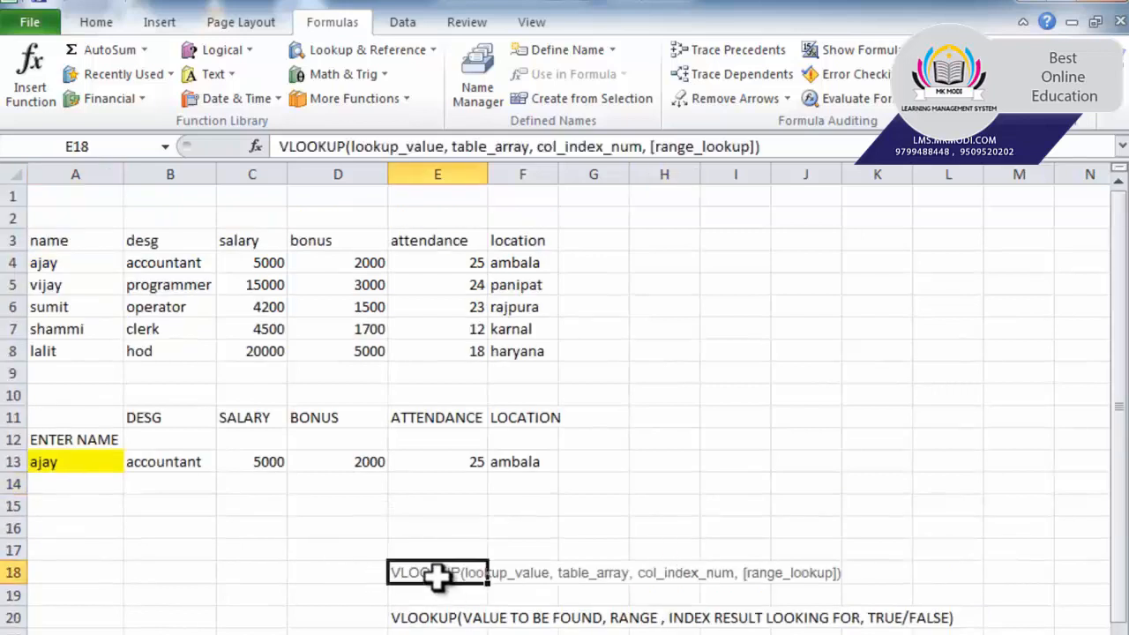
{"action": "left_click", "coordinate": [491, 575]}
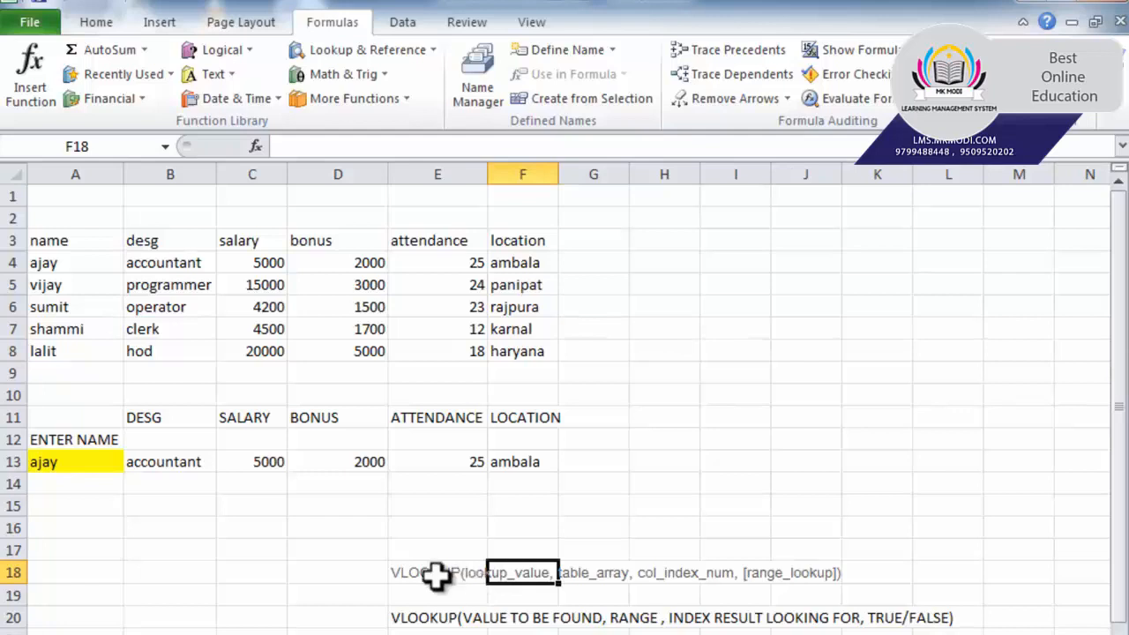
{"action": "left_click", "coordinate": [46, 464]}
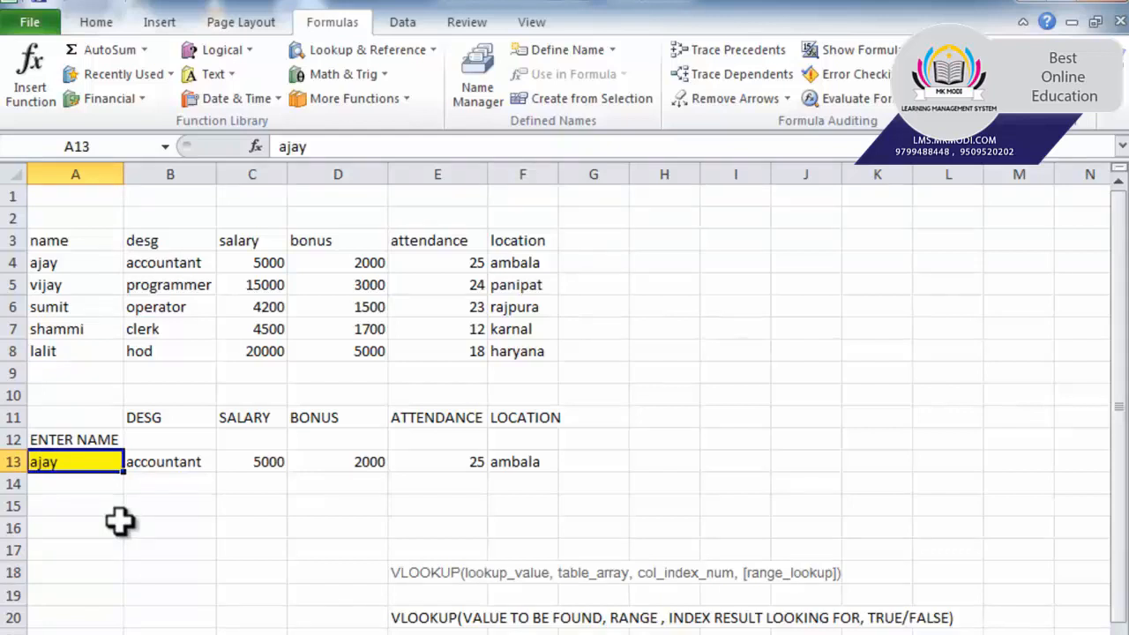
- Review the table_array and RANGE arguments in the syntax notes and select the matching employee table A3:F8
{"action": "left_click", "coordinate": [582, 573]}
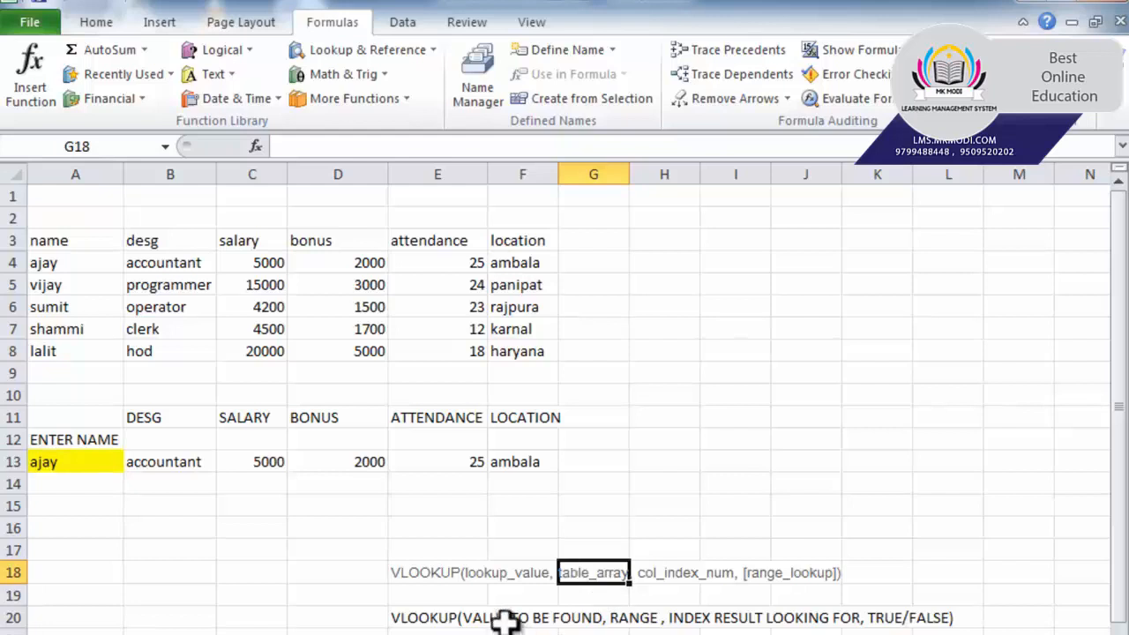
{"action": "left_click", "coordinate": [637, 616]}
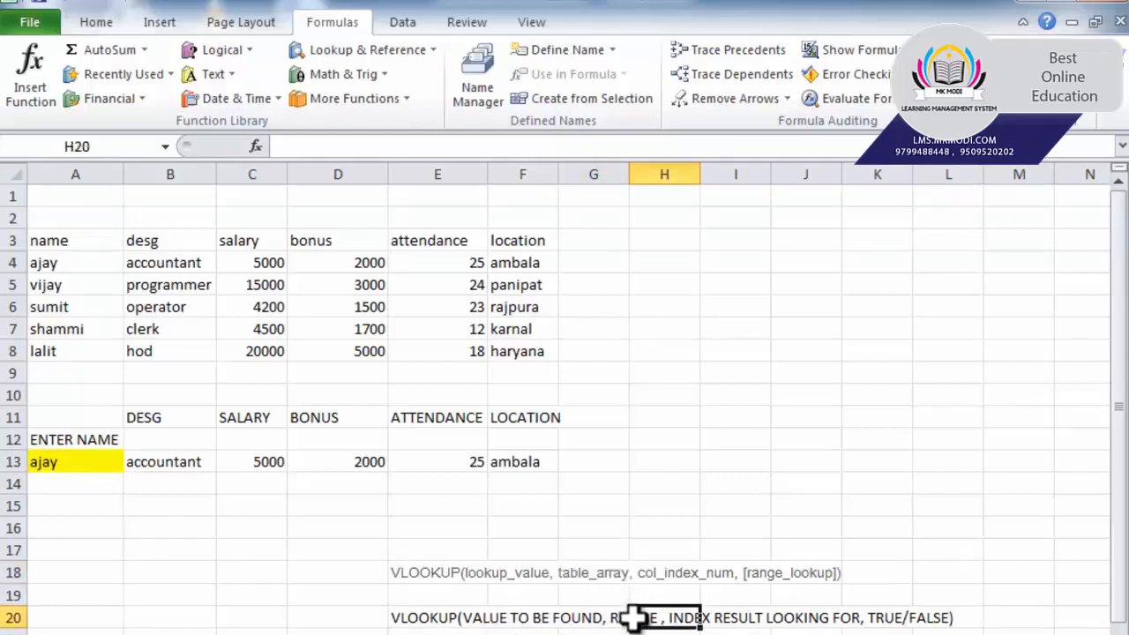
{"action": "left_click", "coordinate": [620, 618]}
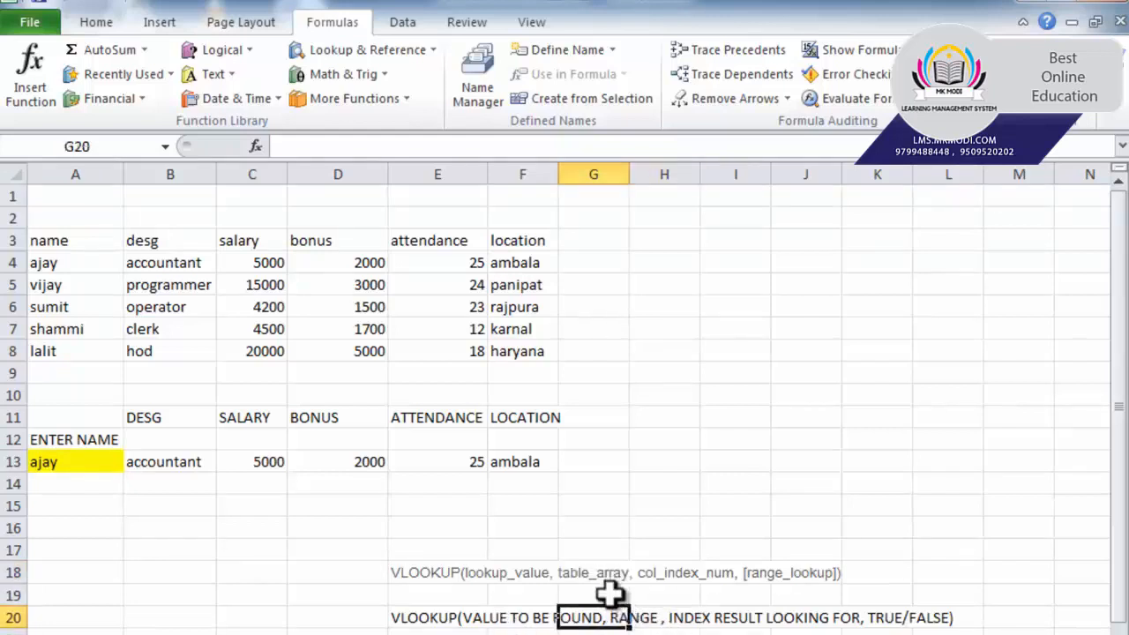
{"action": "left_click_drag", "start_coordinate": [610, 595], "coordinate": [639, 621]}
{"action": "left_click", "coordinate": [638, 618]}
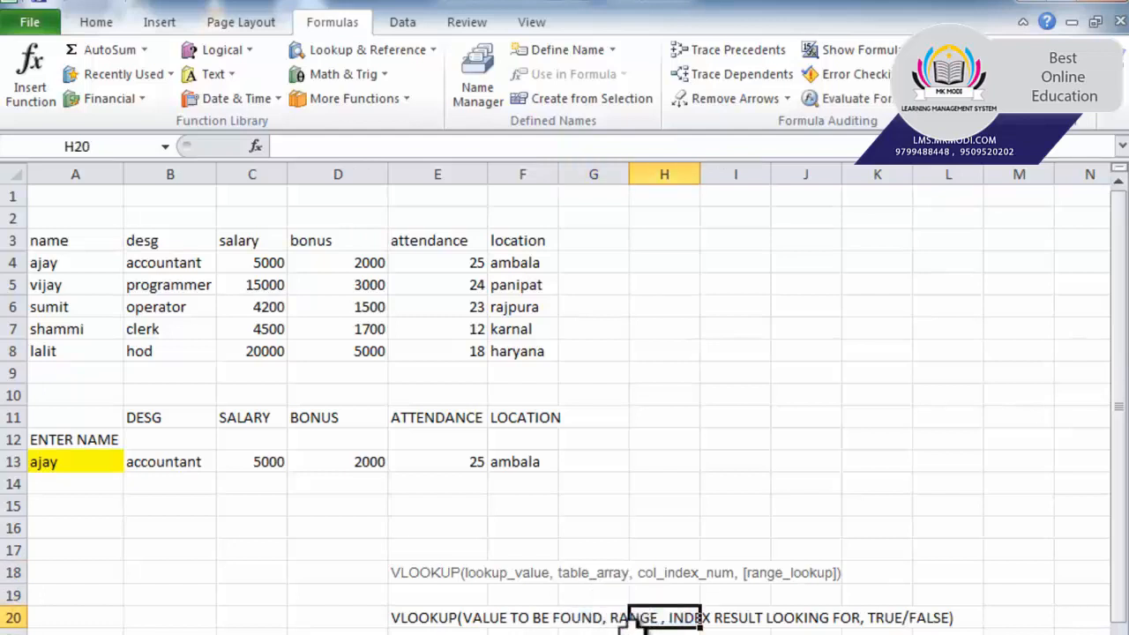
{"action": "left_click", "coordinate": [609, 609]}
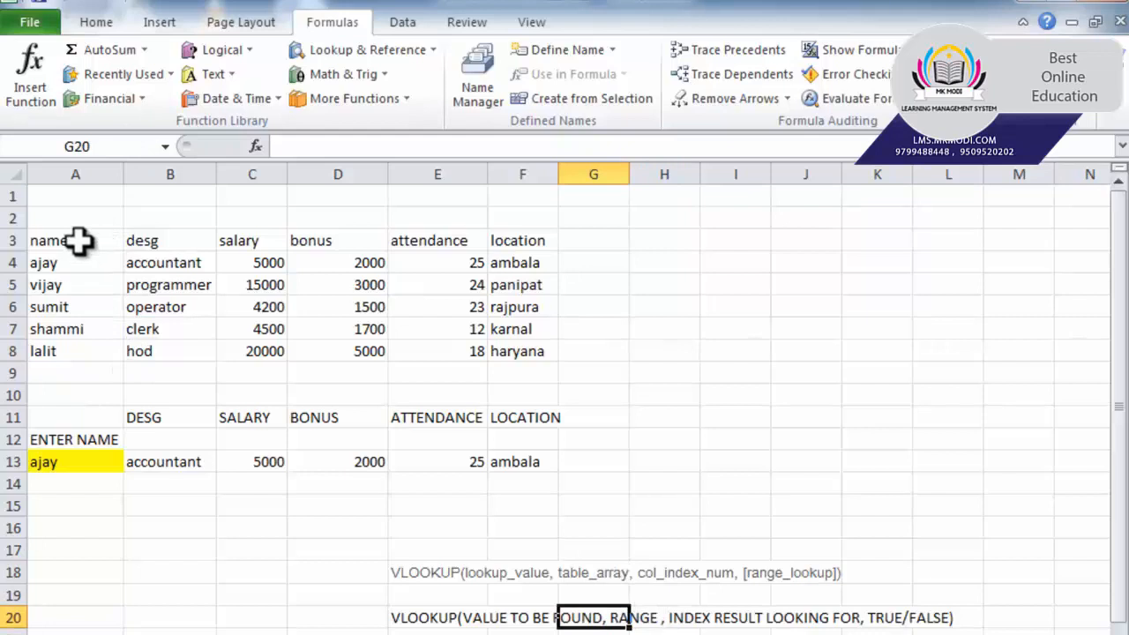
{"action": "left_click_drag", "start_coordinate": [79, 240], "coordinate": [502, 338]}
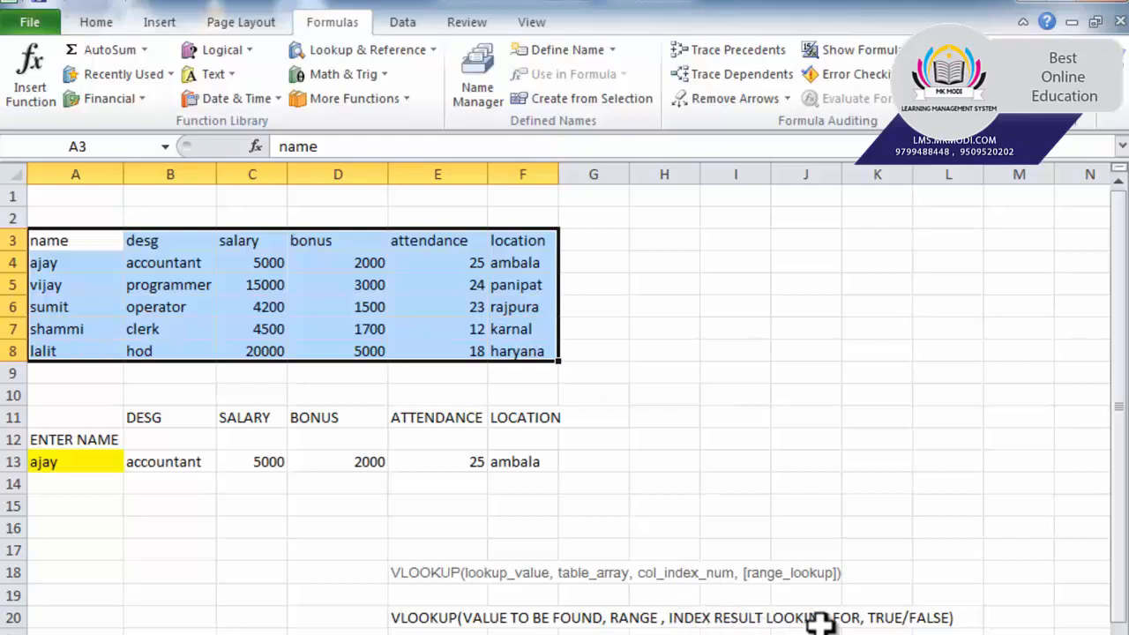
- Inspect the column index and match type in B13's VLOOKUP formula against the source table and the TRUE/FALSE sorting notes
{"action": "left_click", "coordinate": [98, 460]}
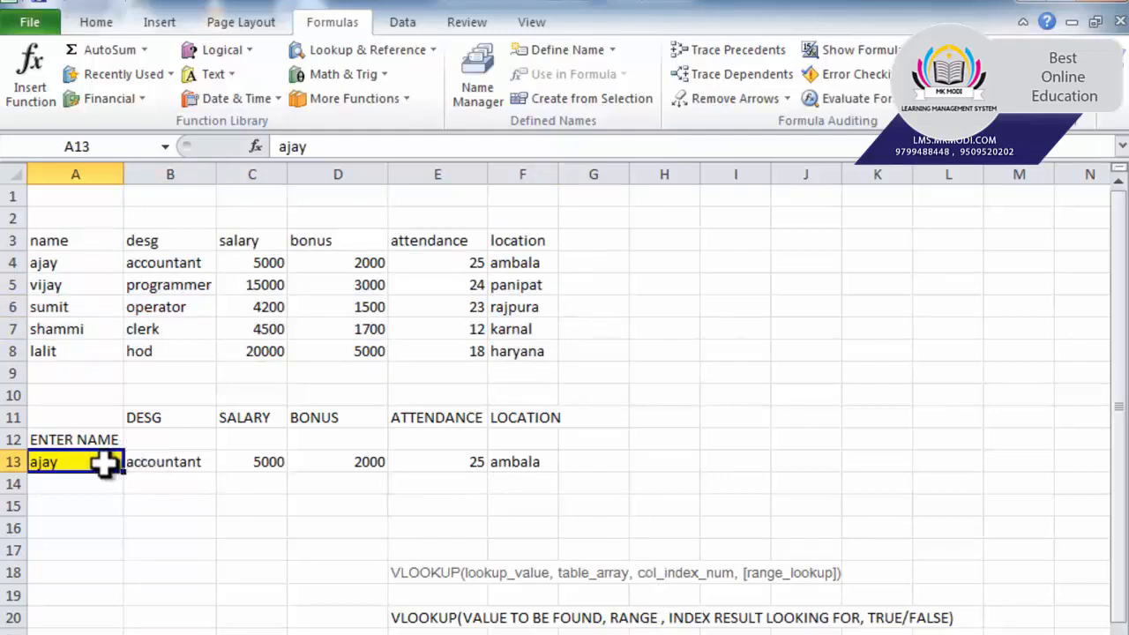
{"action": "left_click", "coordinate": [145, 269]}
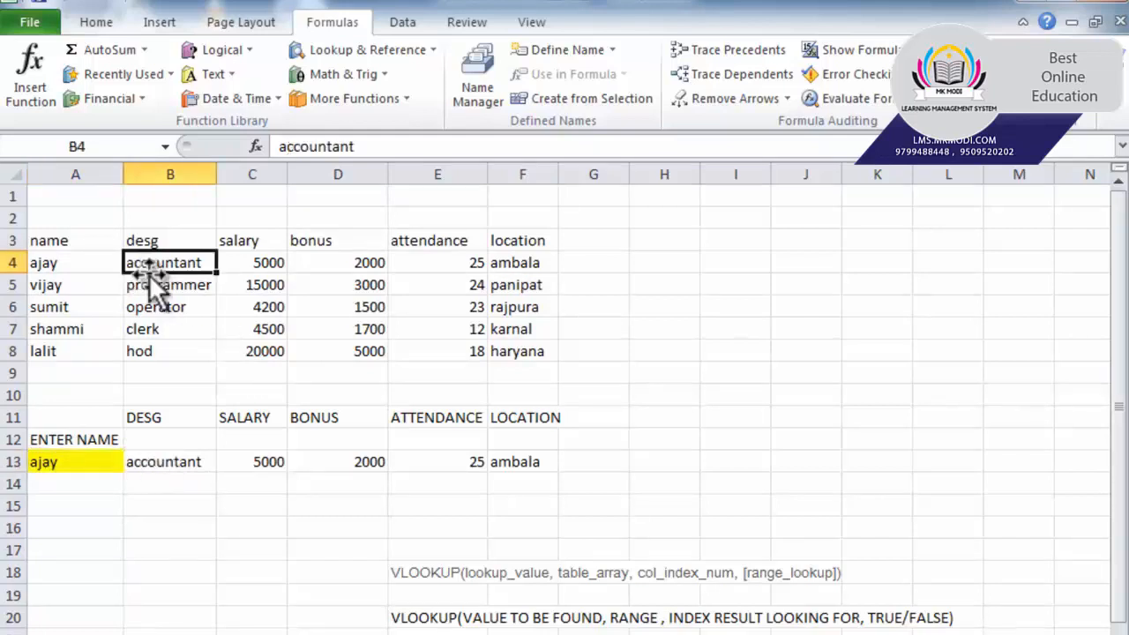
{"action": "left_click", "coordinate": [152, 473]}
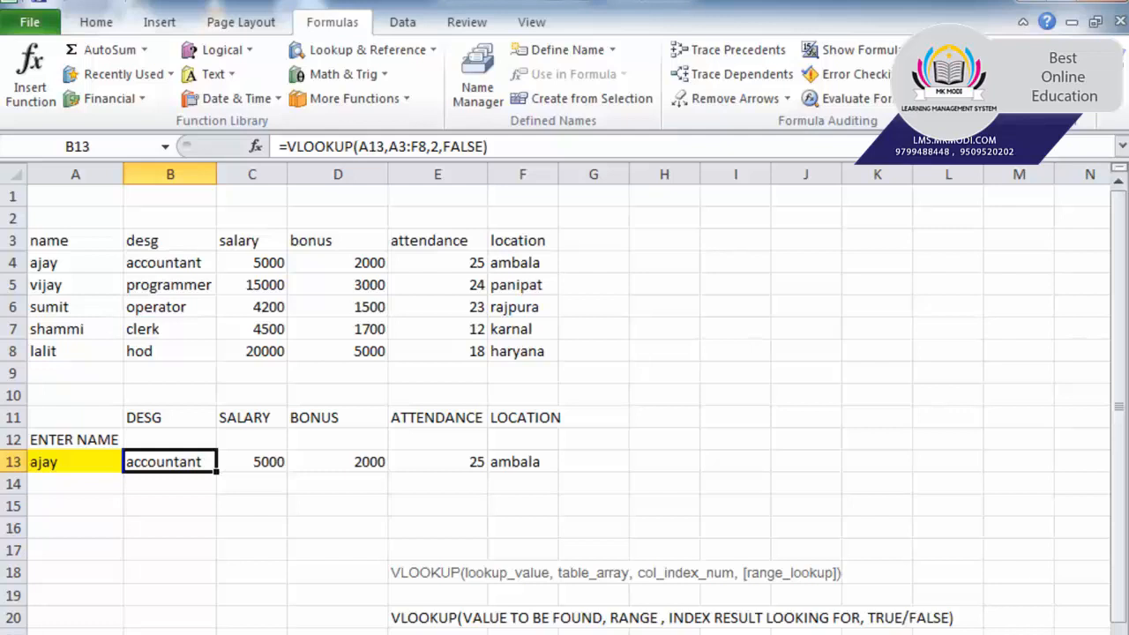
{"action": "left_click_drag", "start_coordinate": [882, 634], "coordinate": [931, 633]}
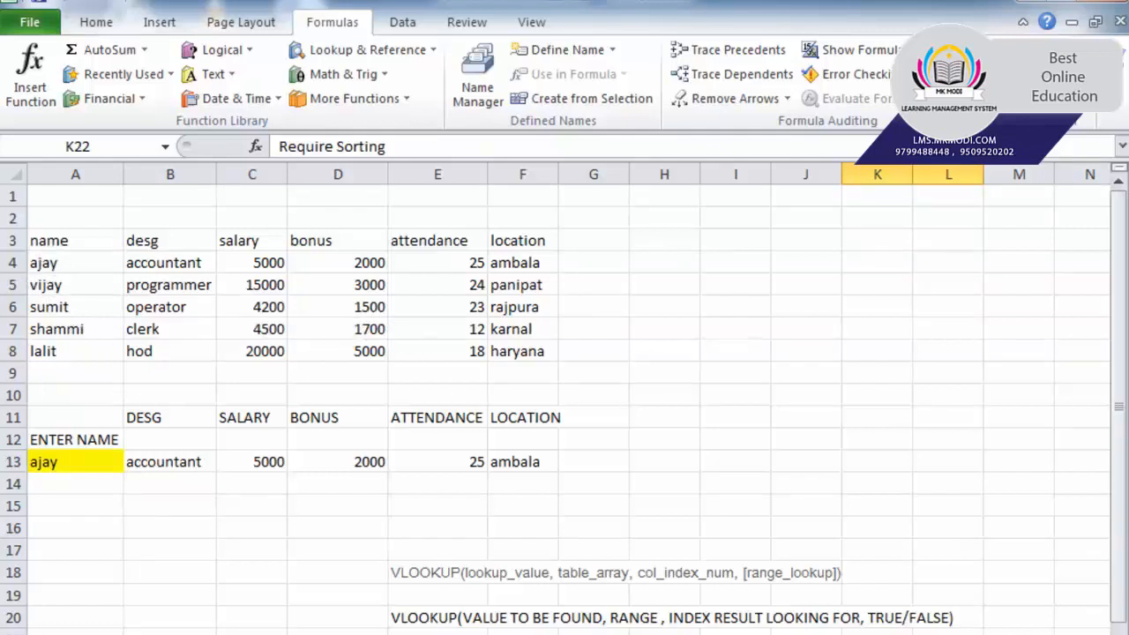
{"action": "left_click", "coordinate": [438, 634]}
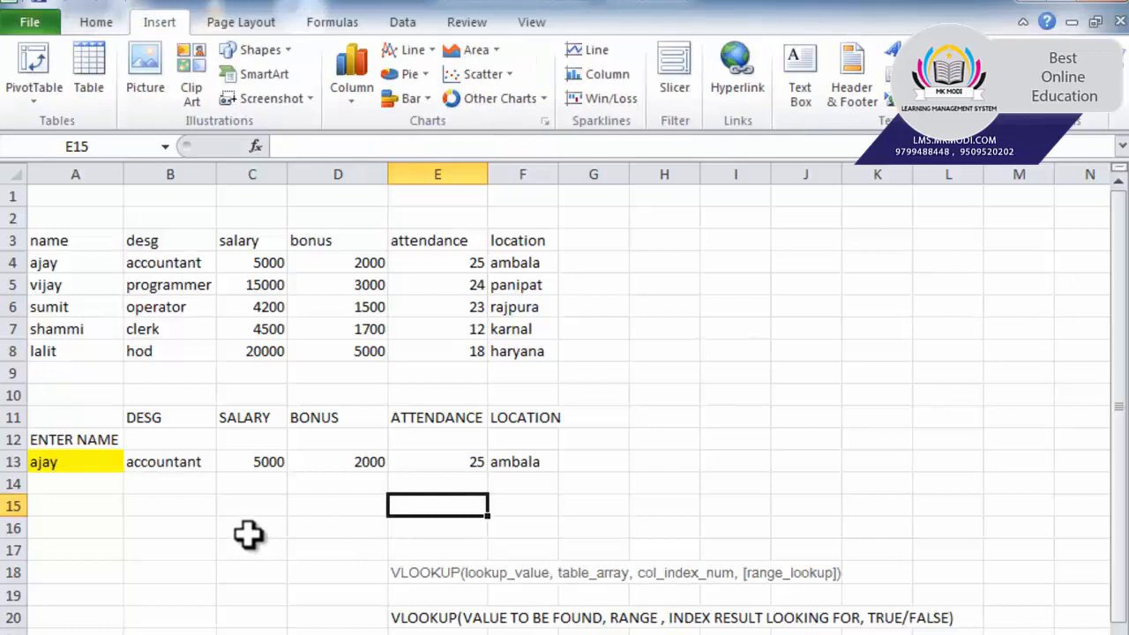
- Inspect the lookup name in A13 and the VLOOKUP formulas across B13:F13
{"action": "left_click", "coordinate": [69, 460]}
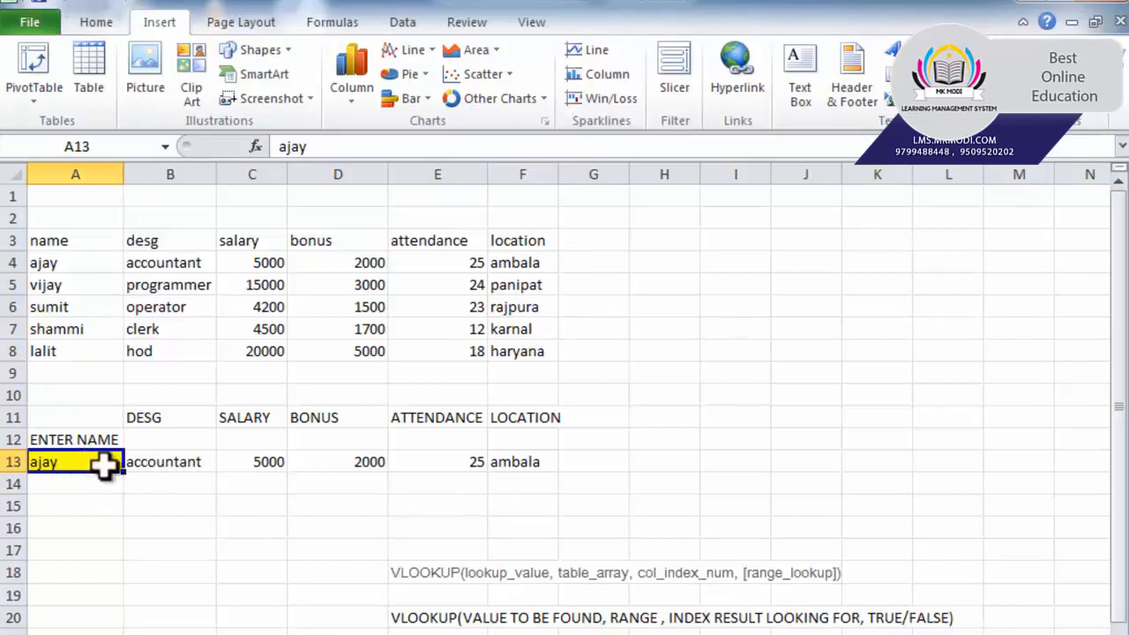
{"action": "left_click", "coordinate": [135, 461]}
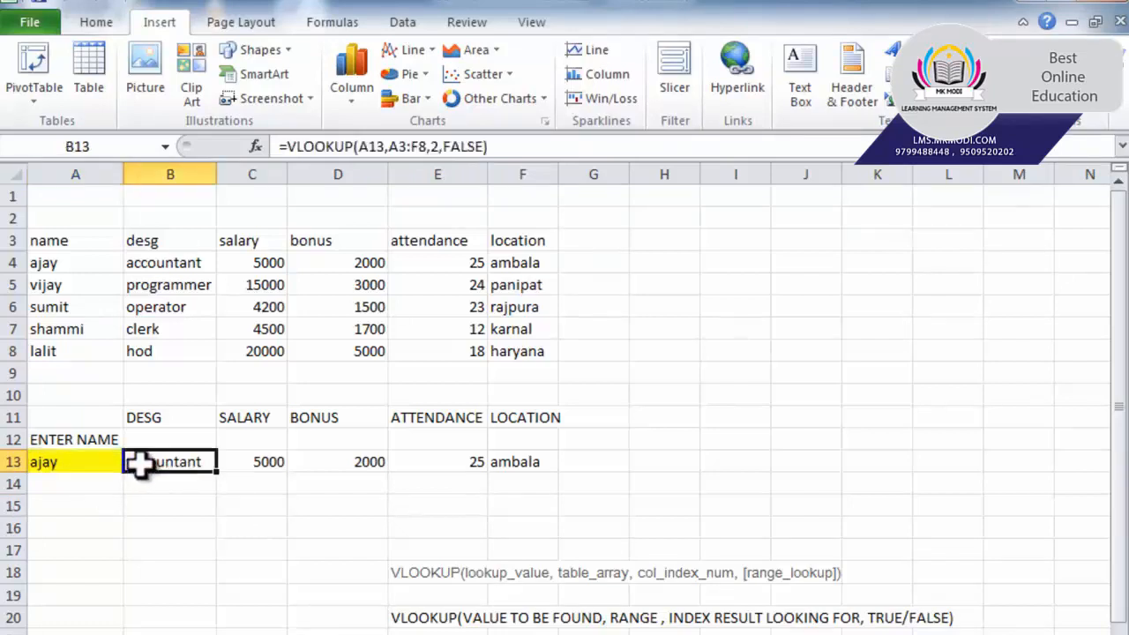
{"action": "left_click", "coordinate": [247, 465]}
{"action": "left_click", "coordinate": [324, 465]}
{"action": "left_click", "coordinate": [415, 462]}
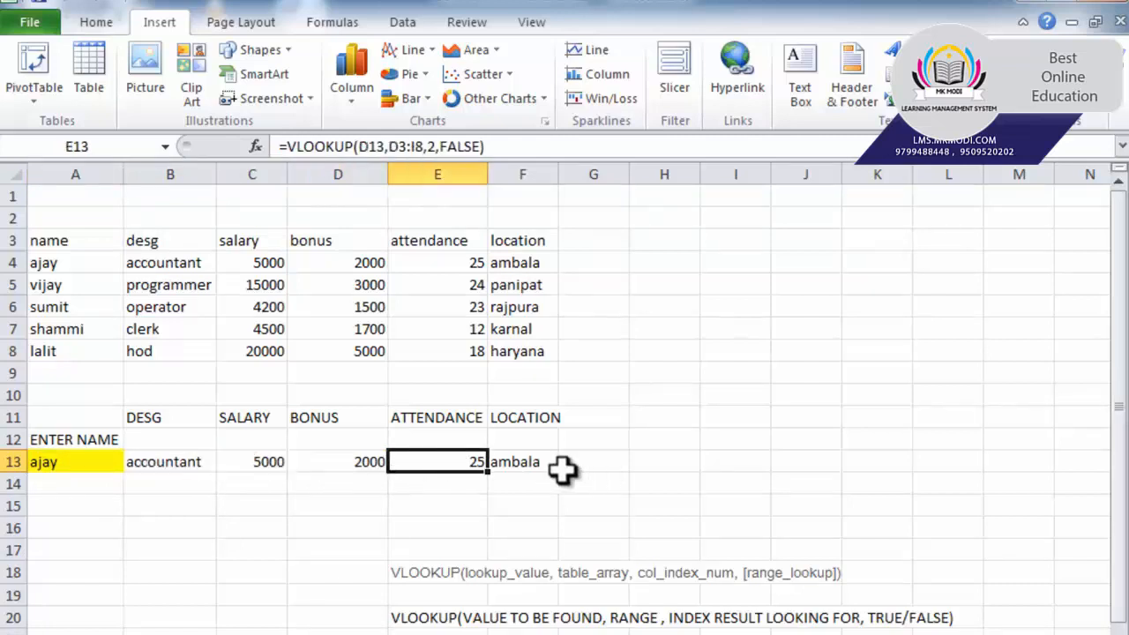
{"action": "left_click", "coordinate": [537, 466]}
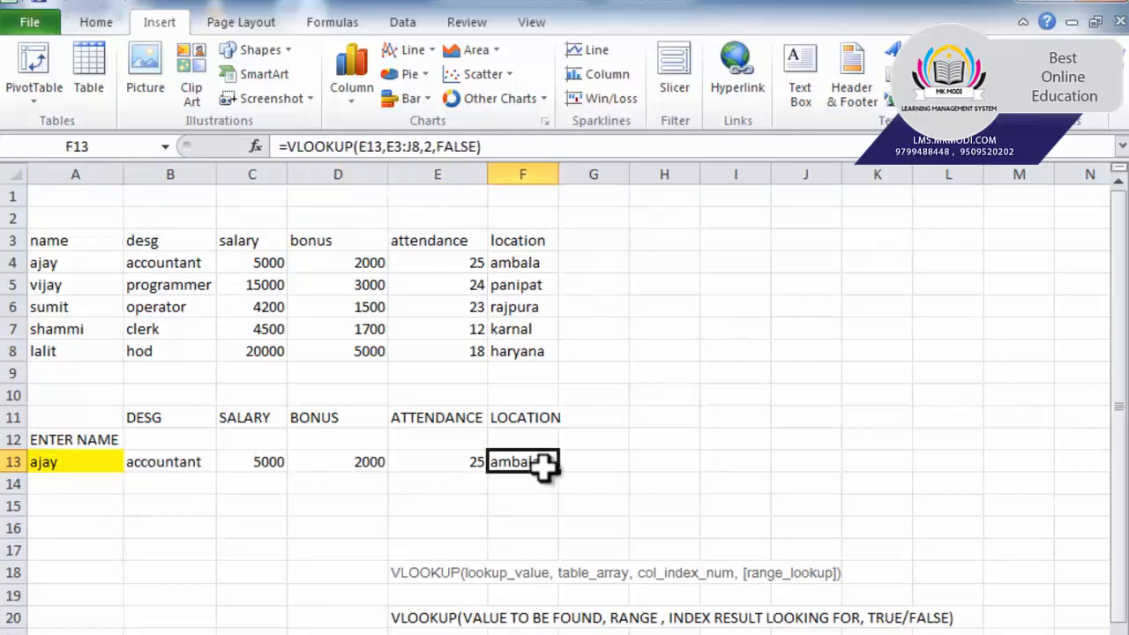
- Examine the lookup value, table range and column index arguments of the VLOOKUP formula in B13
{"action": "double_click", "coordinate": [157, 461]}
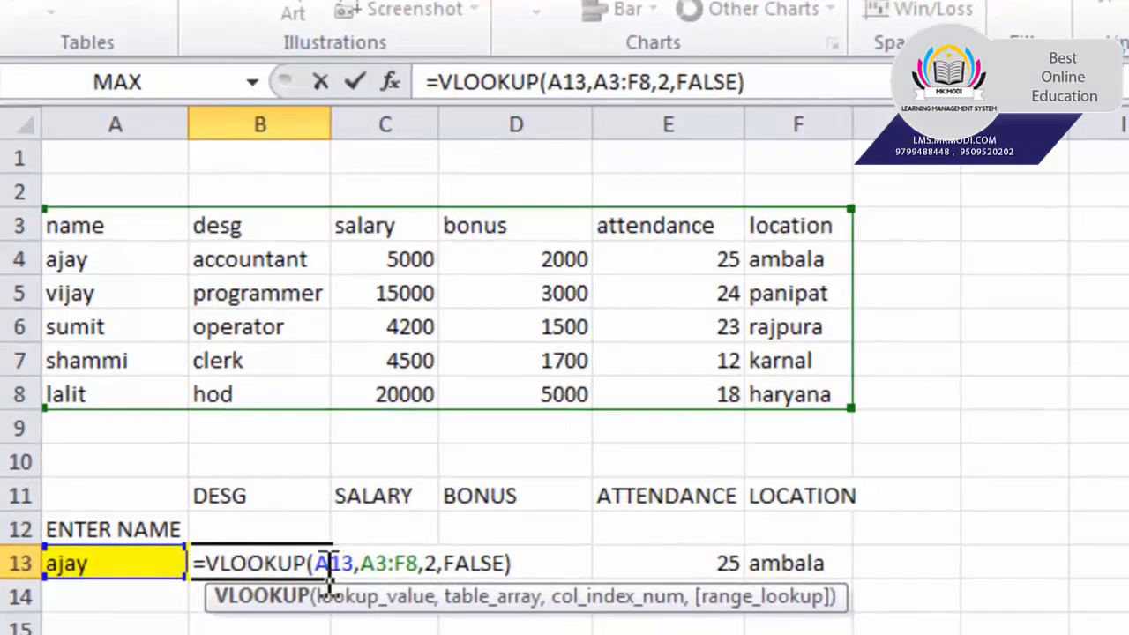
{"action": "double_click", "coordinate": [328, 569]}
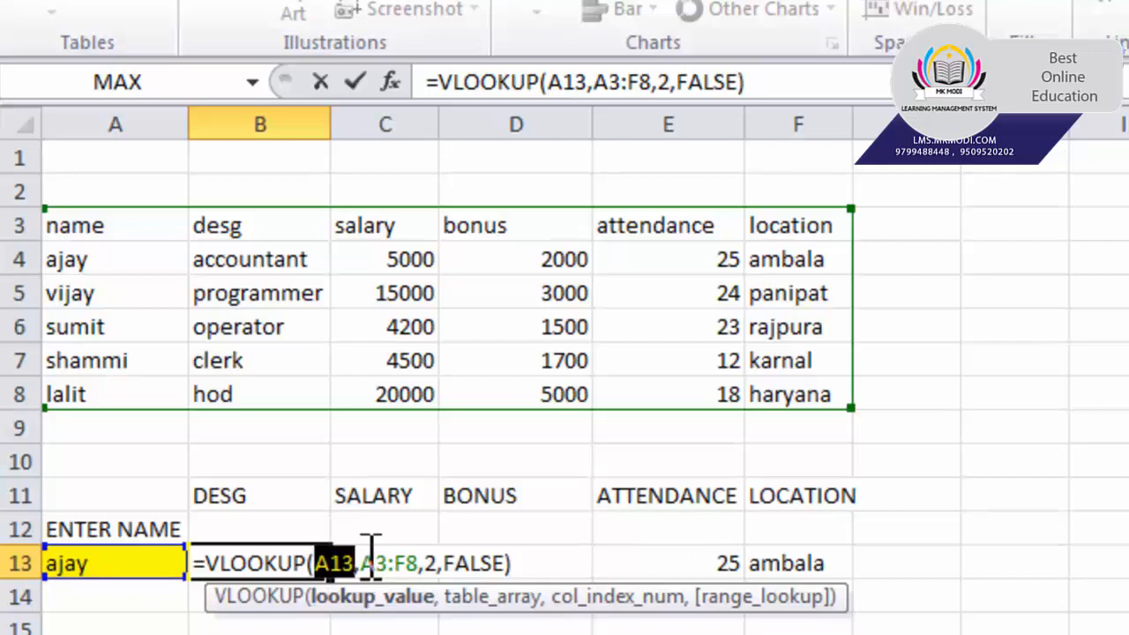
{"action": "left_click_drag", "start_coordinate": [364, 556], "coordinate": [420, 556]}
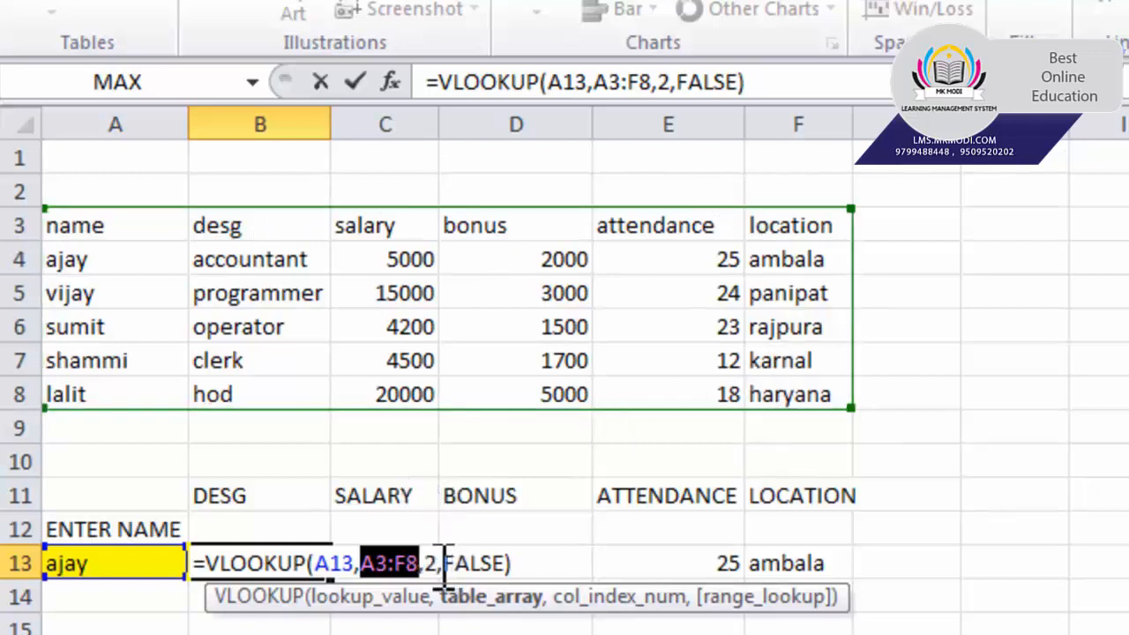
{"action": "left_click_drag", "start_coordinate": [443, 568], "coordinate": [430, 568]}
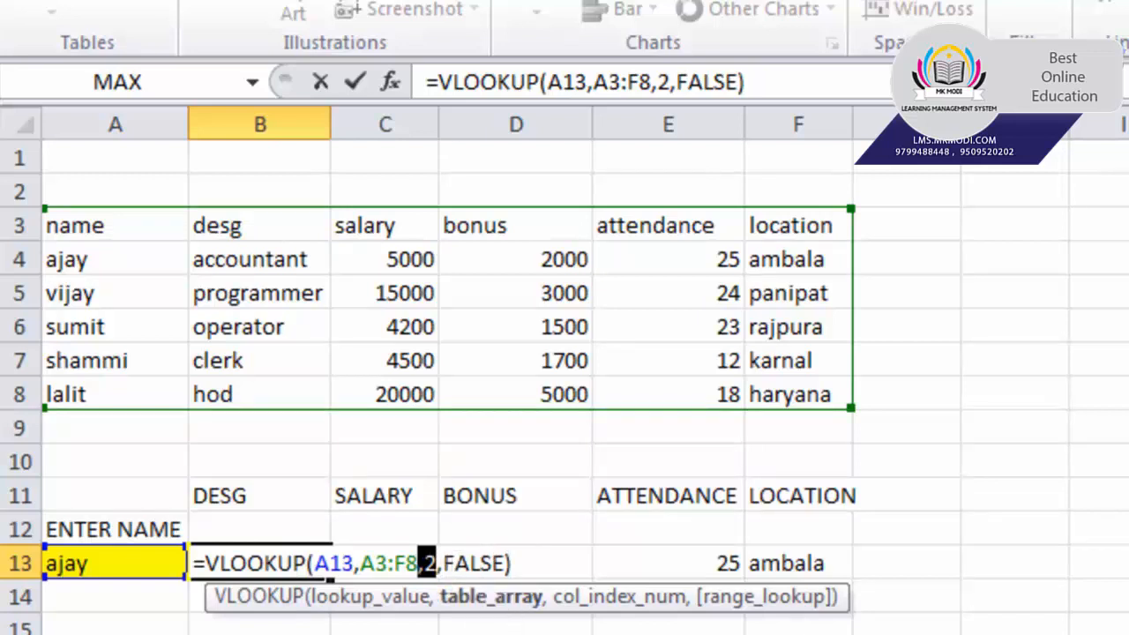
{"action": "key", "text": "Return"}
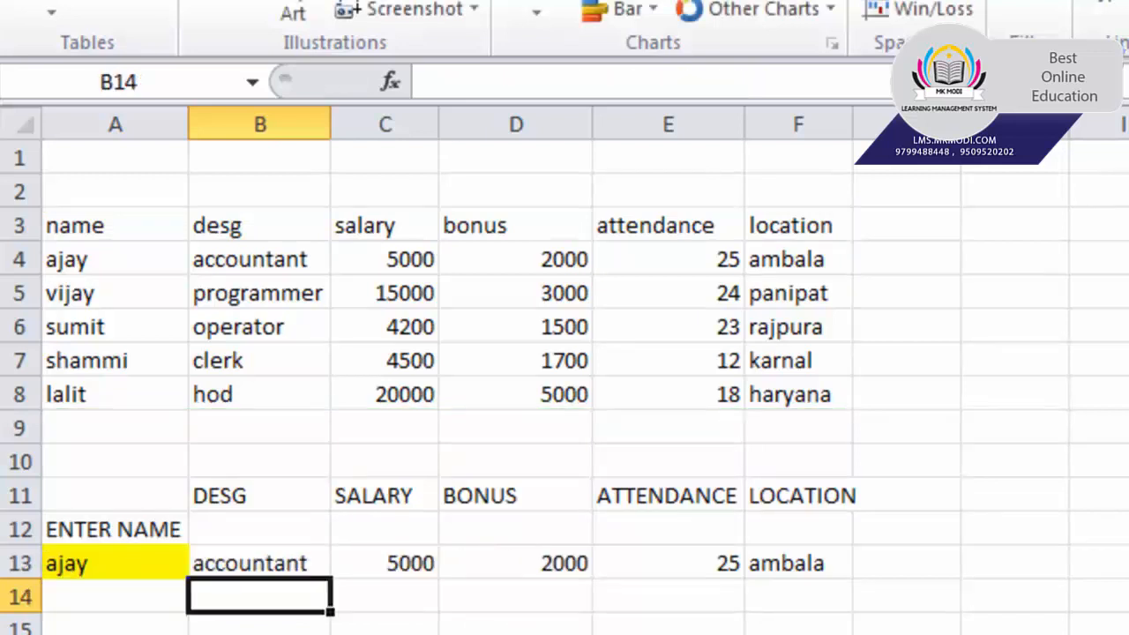
- Review the VLOOKUP formulas in the designation, salary, bonus, attendance and location results across B13:F13
{"action": "left_click", "coordinate": [294, 565]}
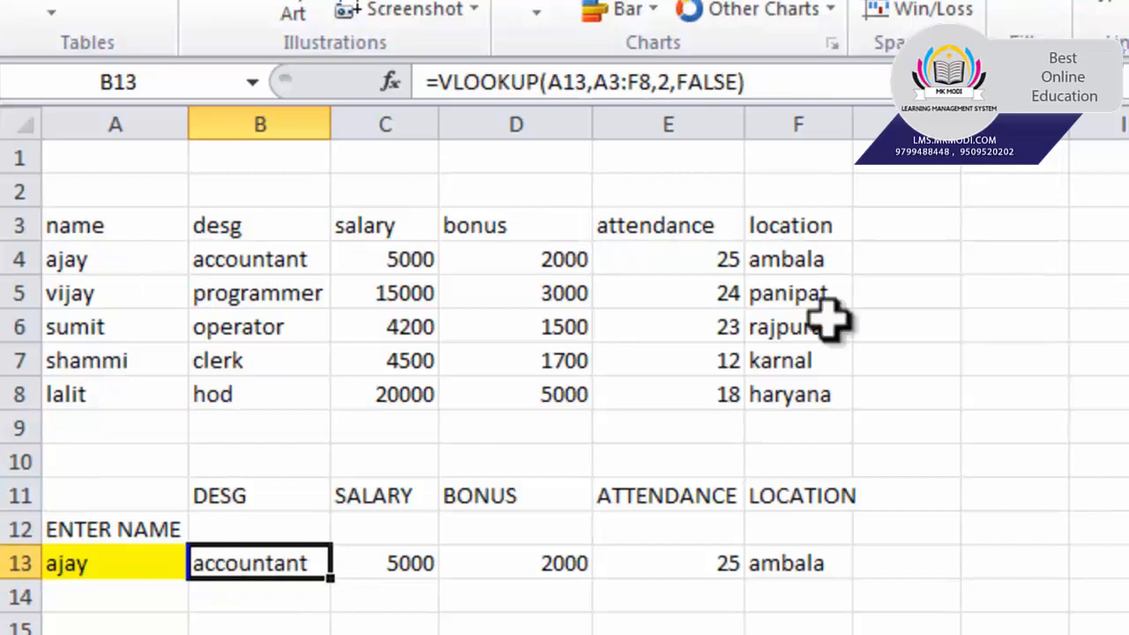
{"action": "left_click", "coordinate": [388, 565]}
{"action": "left_click", "coordinate": [501, 564]}
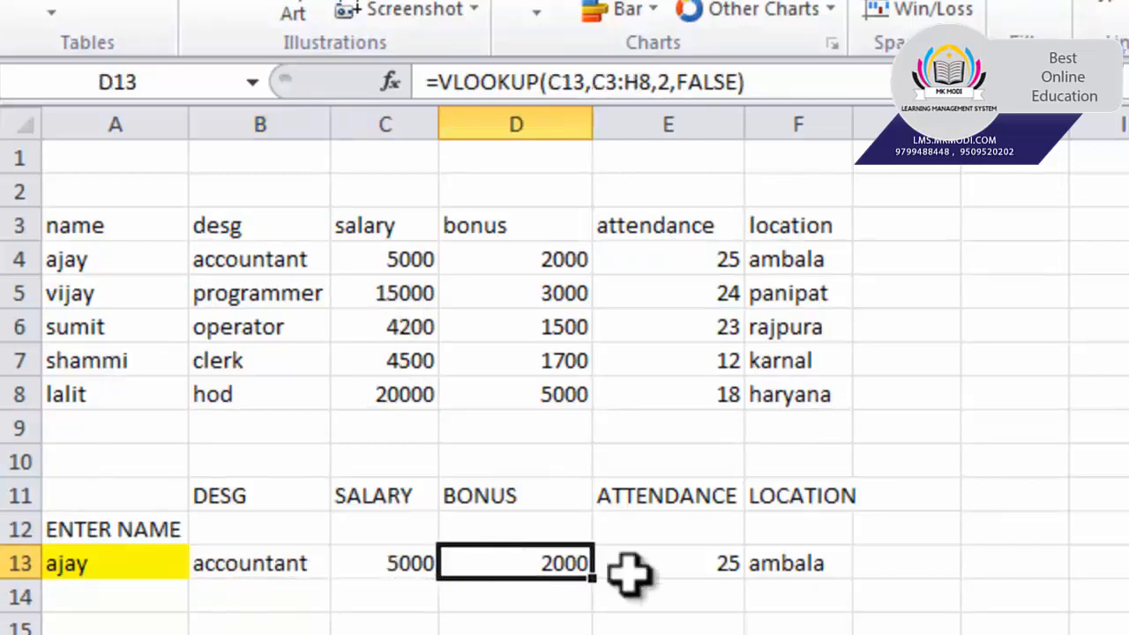
{"action": "left_click", "coordinate": [648, 566]}
{"action": "left_click", "coordinate": [774, 566]}
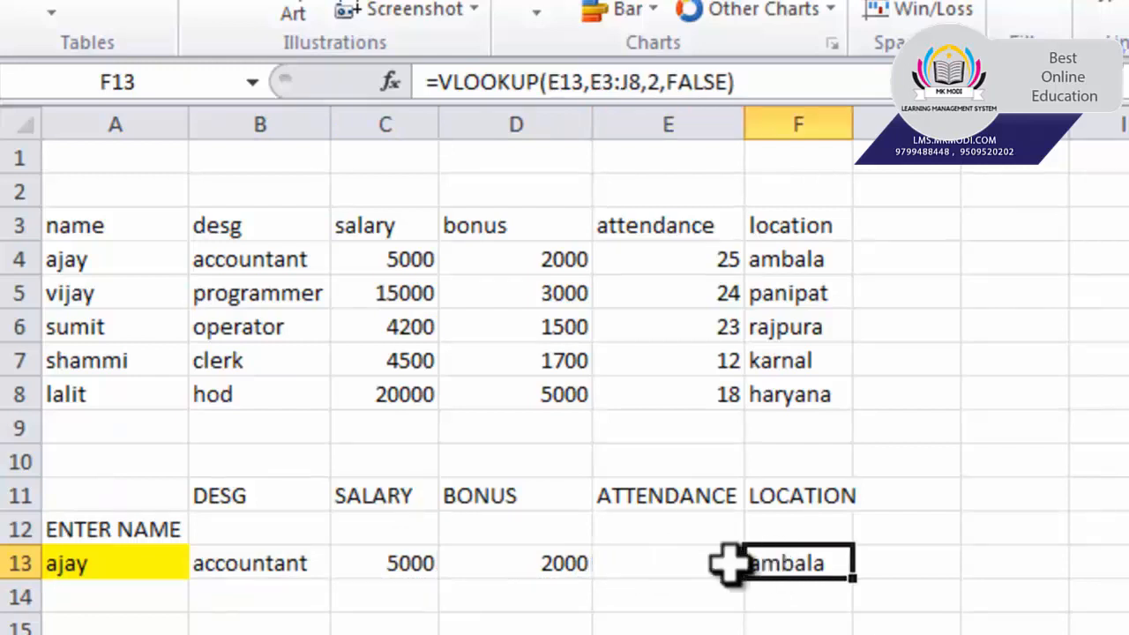
- Fill the designation VLOOKUP formula from B13 across to F13
{"action": "left_click", "coordinate": [276, 565]}
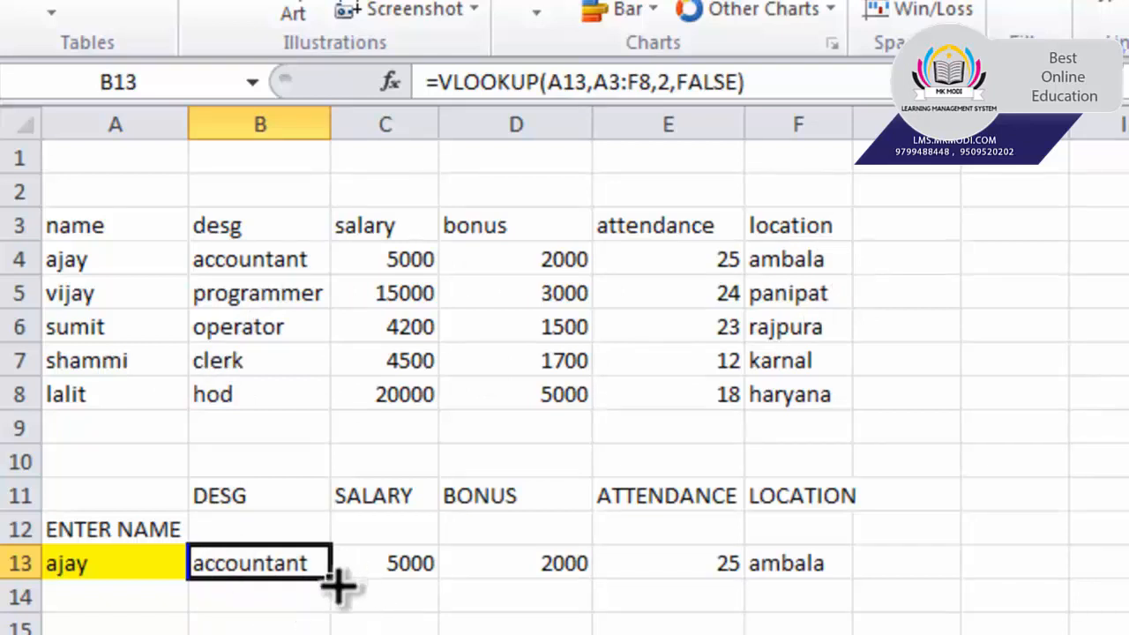
{"action": "left_click_drag", "start_coordinate": [339, 584], "coordinate": [826, 565]}
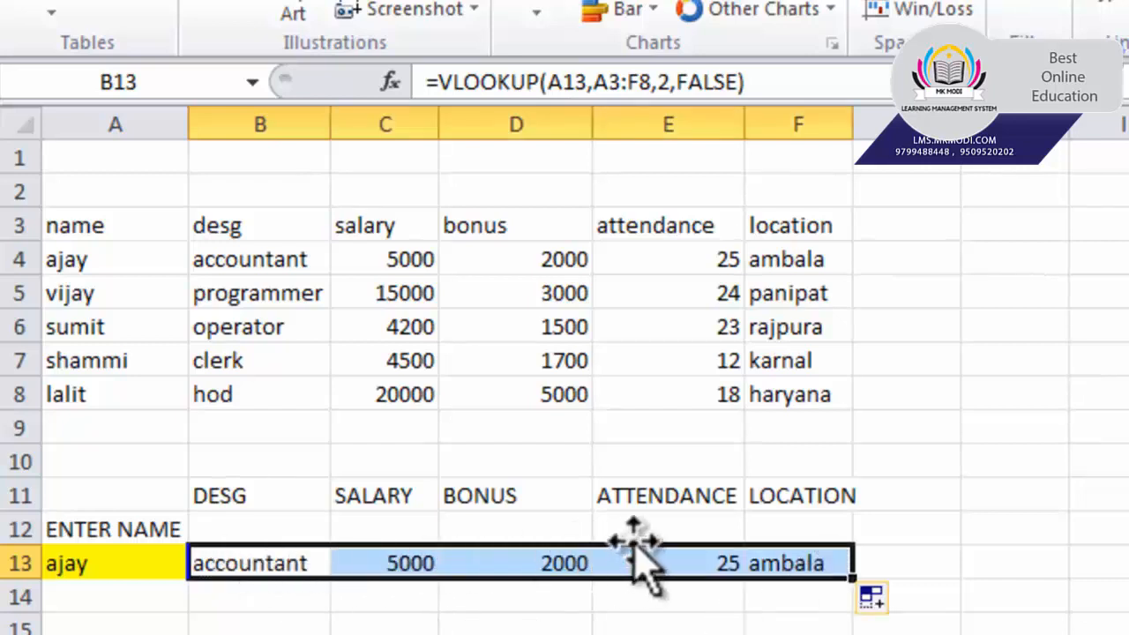
{"action": "left_click", "coordinate": [252, 566]}
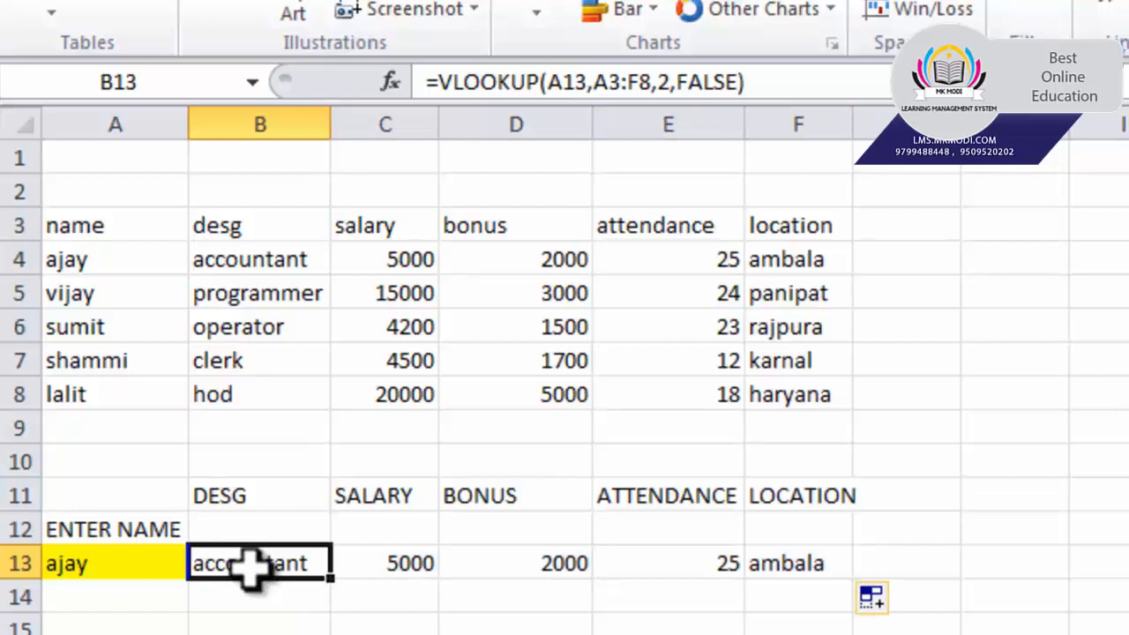
- Examine how the lookup value, table range and column index are referenced in the copied formulas in C13 and D13
{"action": "left_click", "coordinate": [353, 563]}
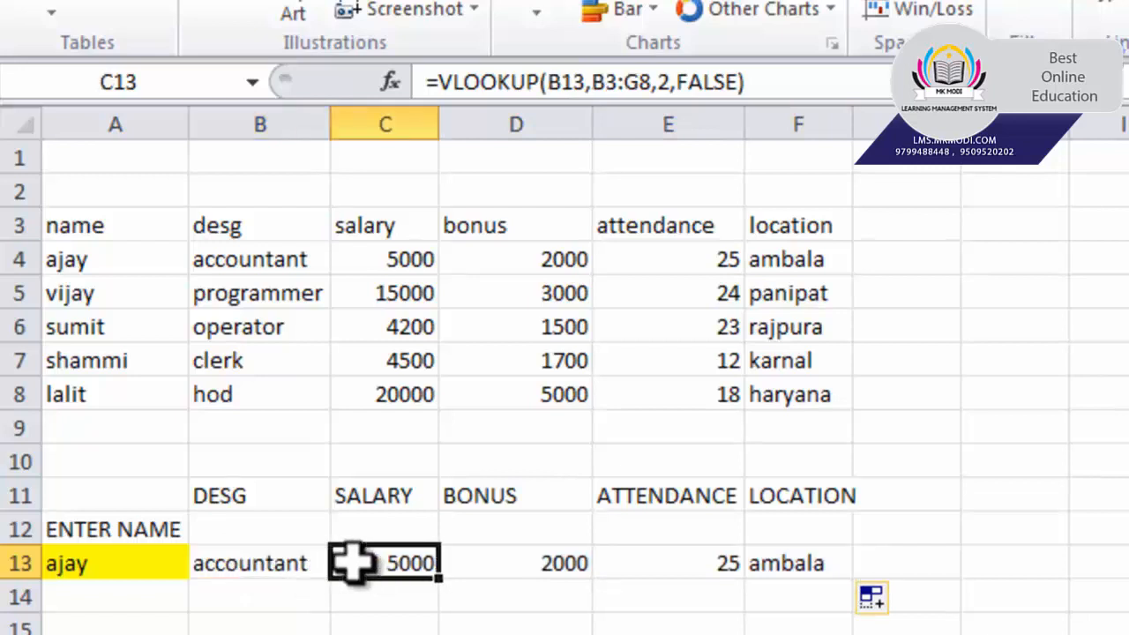
{"action": "double_click", "coordinate": [352, 563]}
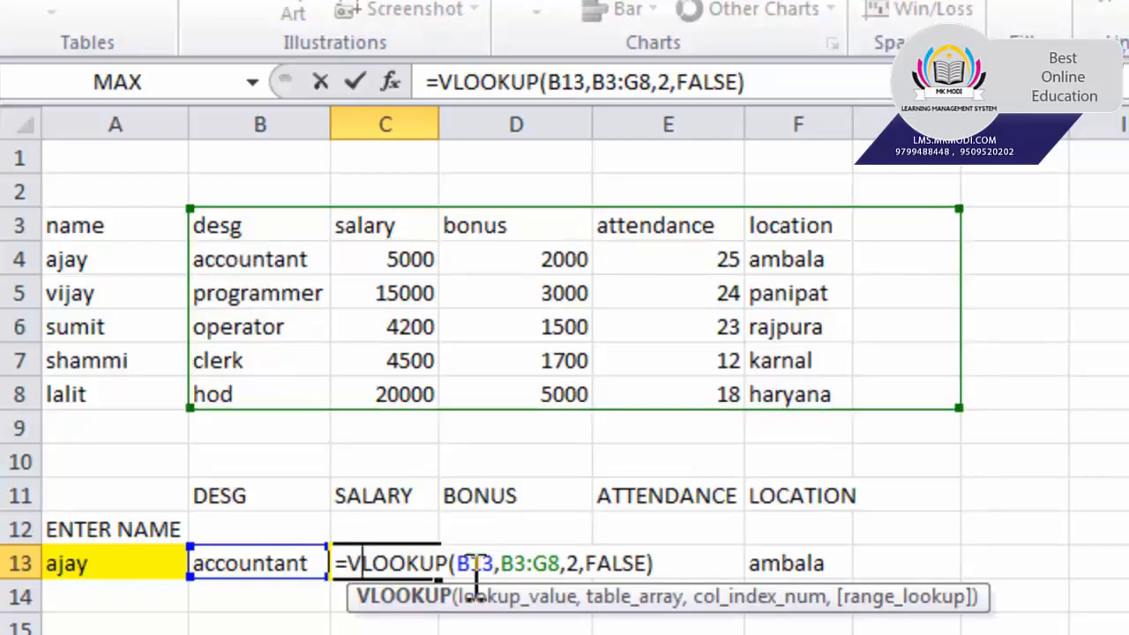
{"action": "left_click_drag", "start_coordinate": [459, 563], "coordinate": [494, 563]}
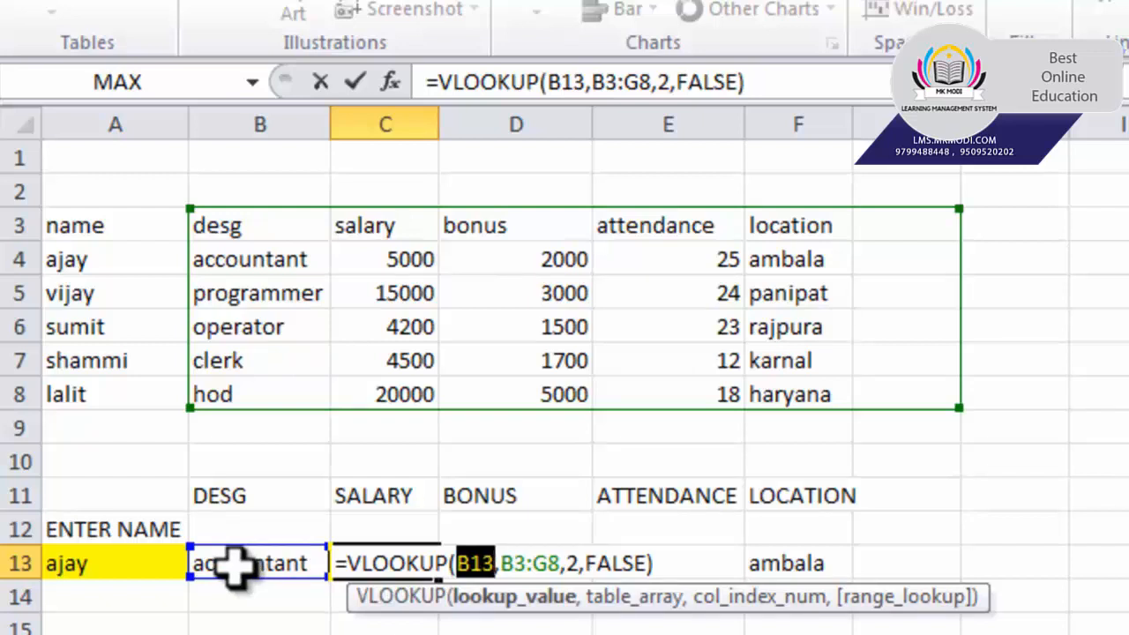
{"action": "left_click", "coordinate": [576, 562]}
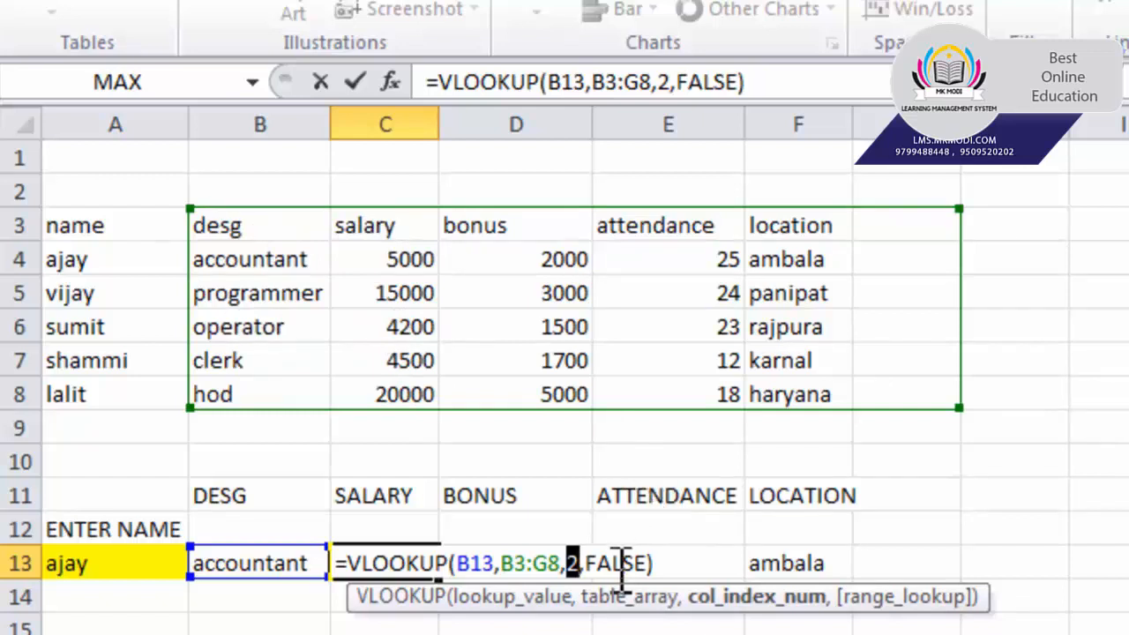
{"action": "key", "text": "Return"}
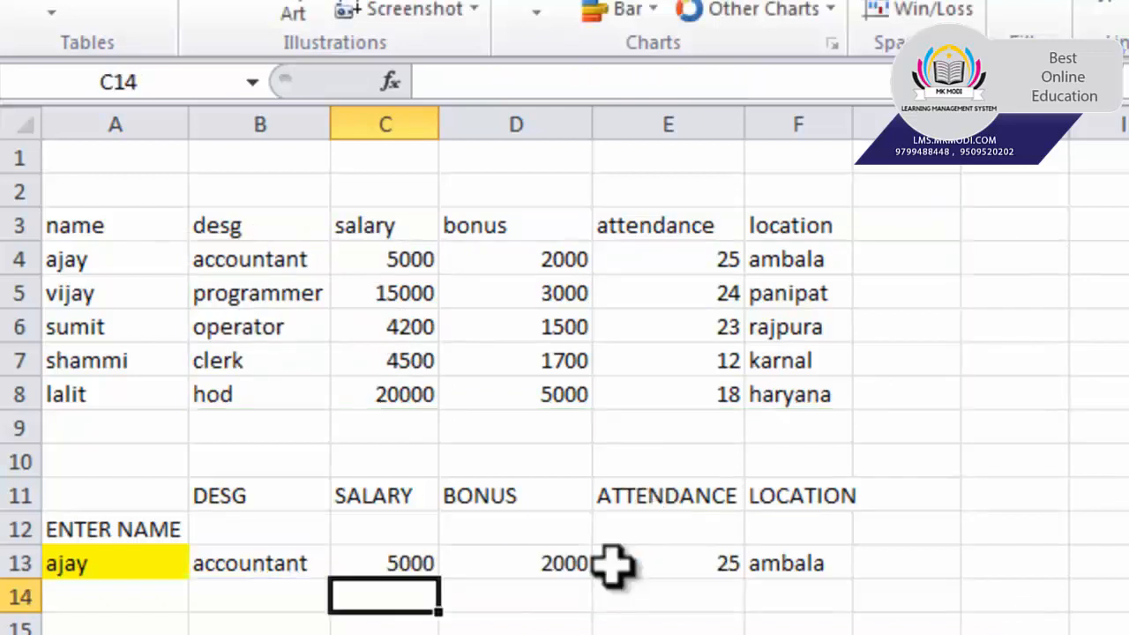
{"action": "double_click", "coordinate": [515, 563]}
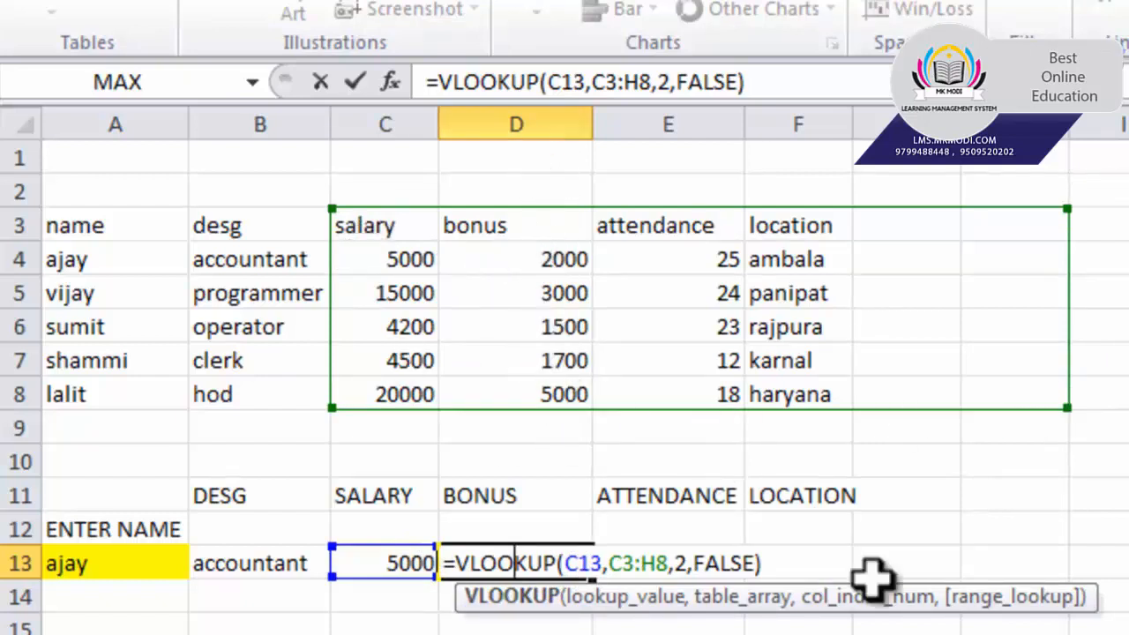
{"action": "key", "text": "Return"}
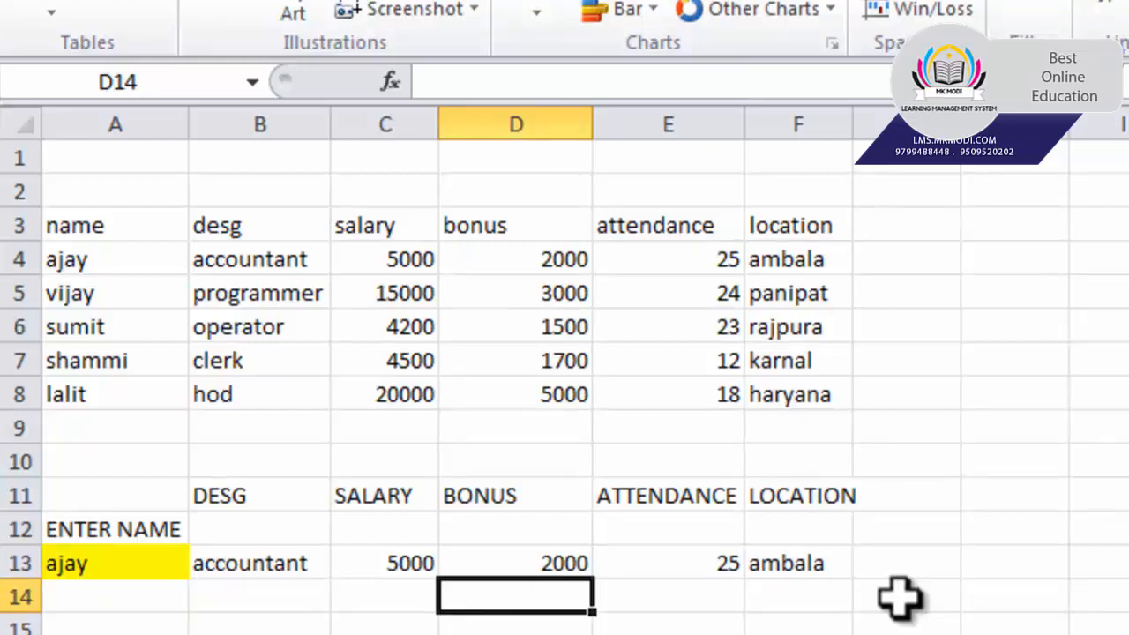
- Change the lookup value in the salary formula in C13 to A13
{"action": "left_click", "coordinate": [395, 573]}
{"action": "left_click", "coordinate": [132, 566]}
{"action": "double_click", "coordinate": [395, 566]}
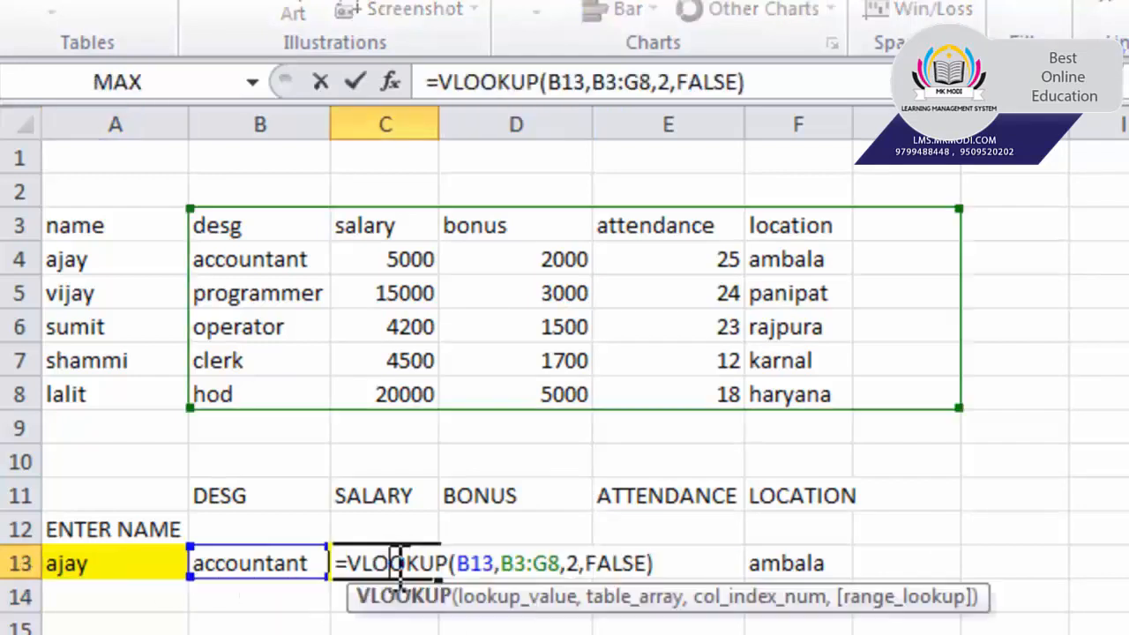
{"action": "double_click", "coordinate": [474, 563]}
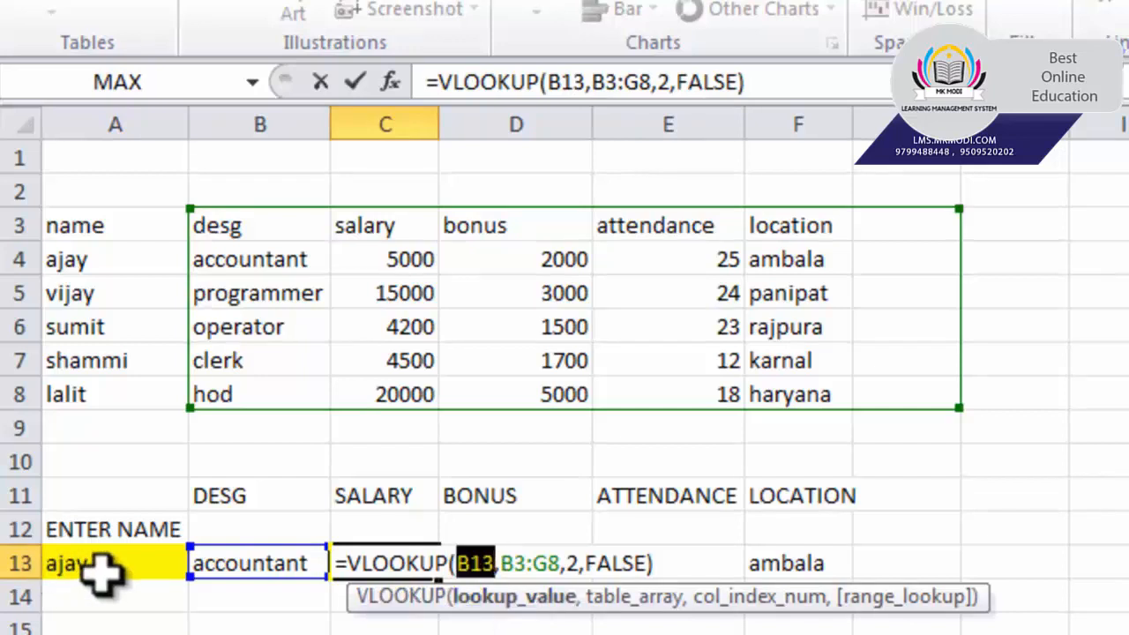
{"action": "type", "text": "a"}
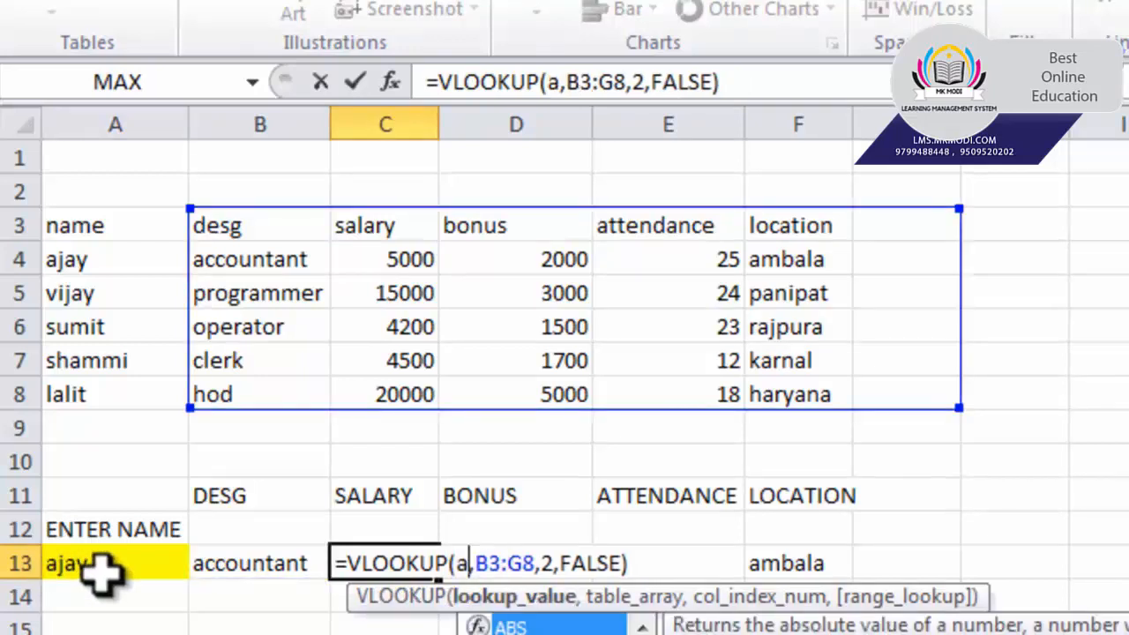
{"action": "type", "text": "13"}
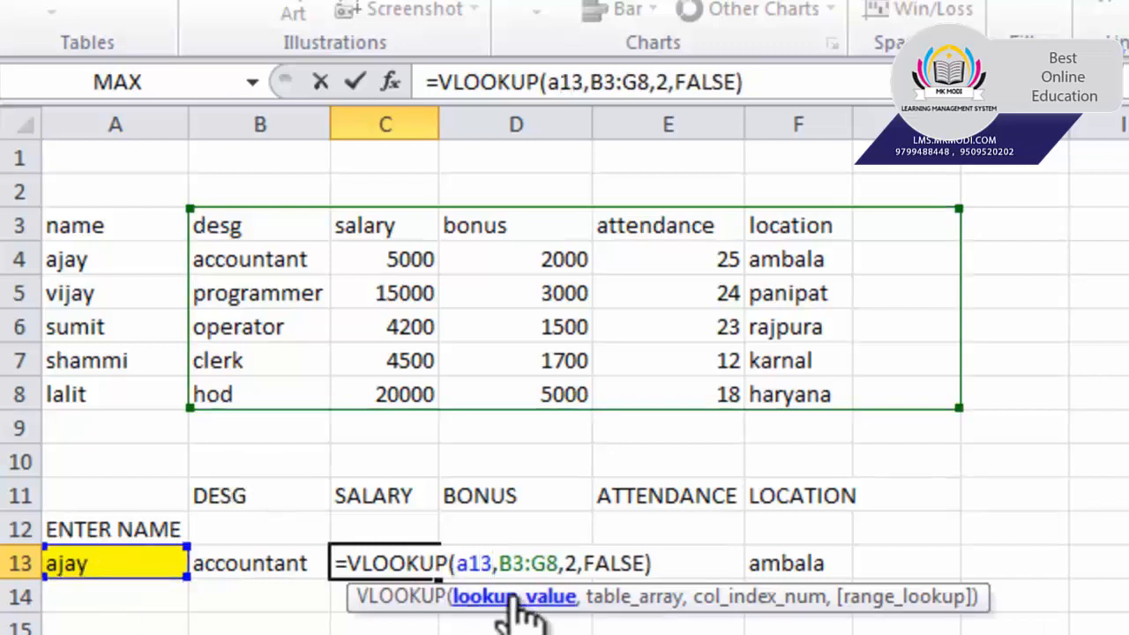
- Set the table range in C13's VLOOKUP to A3:F8 and its column index to 3, and check the finished formula
{"action": "left_click_drag", "start_coordinate": [501, 561], "coordinate": [564, 564]}
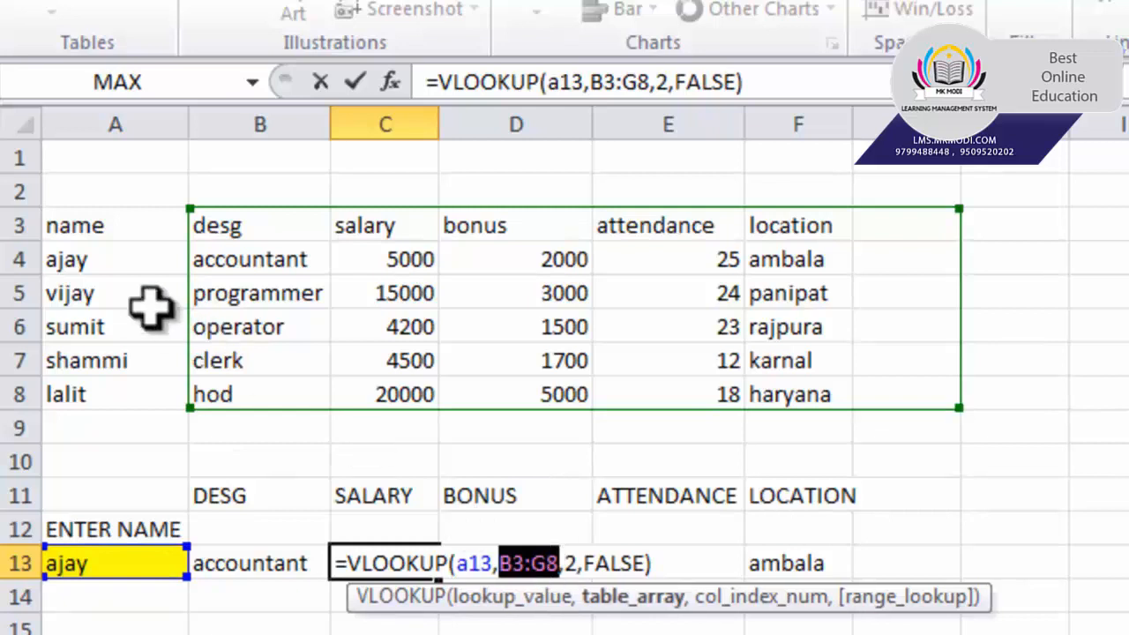
{"action": "left_click_drag", "start_coordinate": [116, 232], "coordinate": [769, 409]}
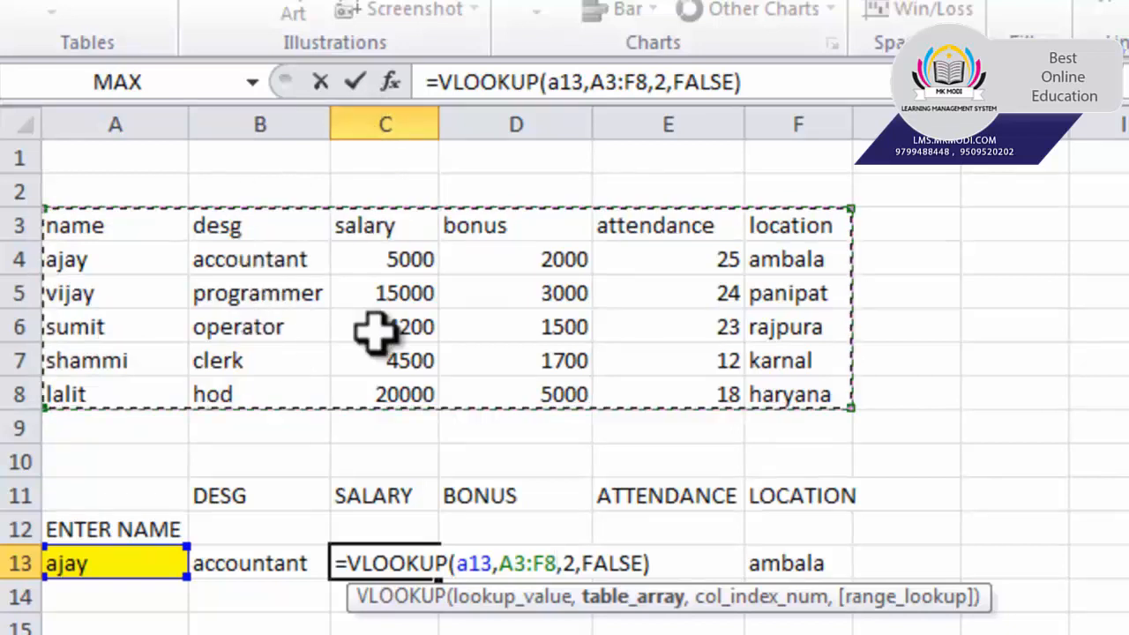
{"action": "double_click", "coordinate": [574, 566]}
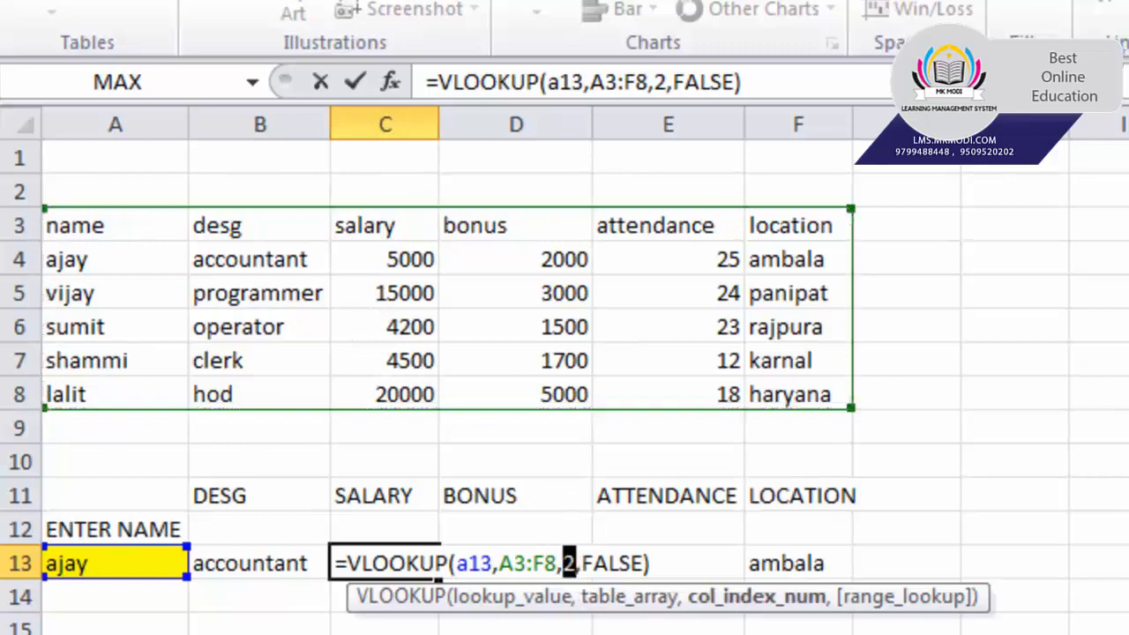
{"action": "type", "text": "3"}
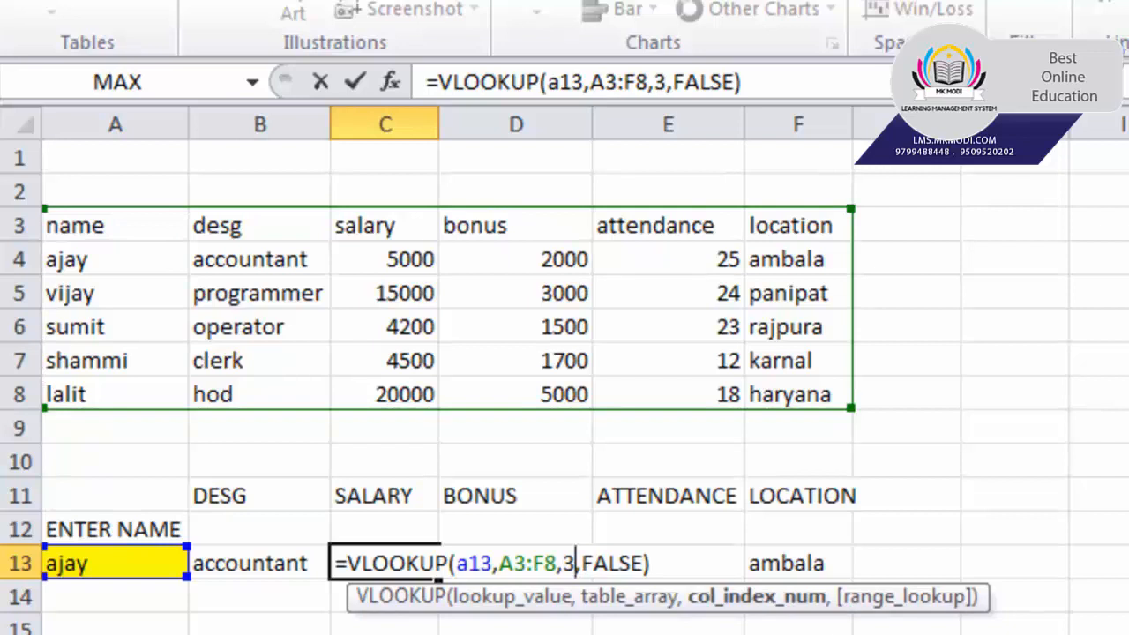
{"action": "key", "text": "Return"}
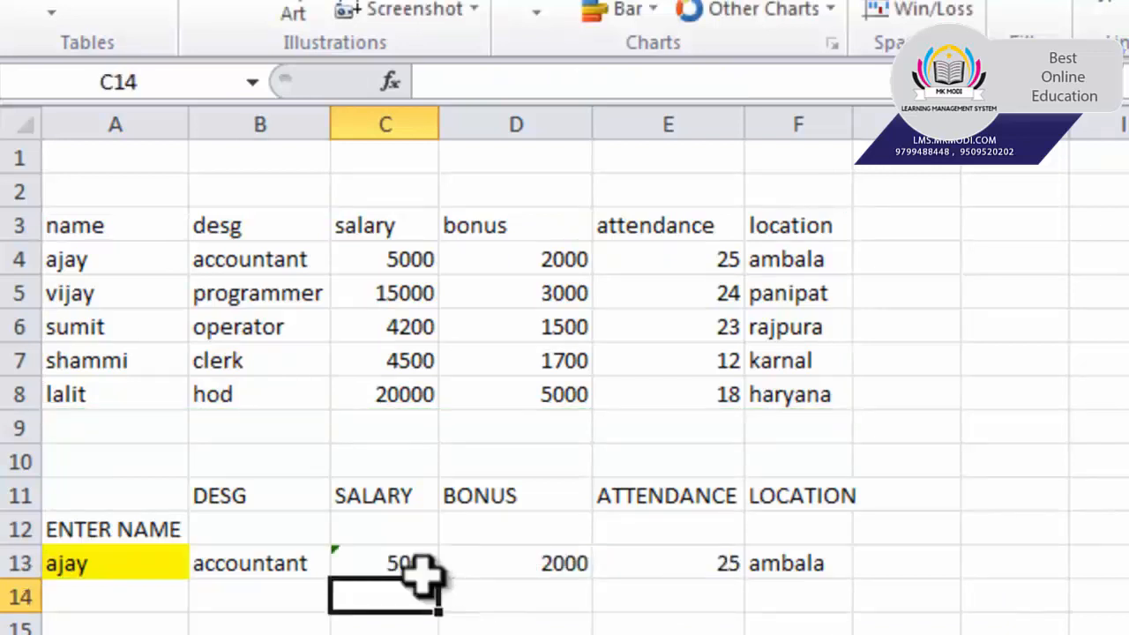
{"action": "left_click", "coordinate": [393, 569]}
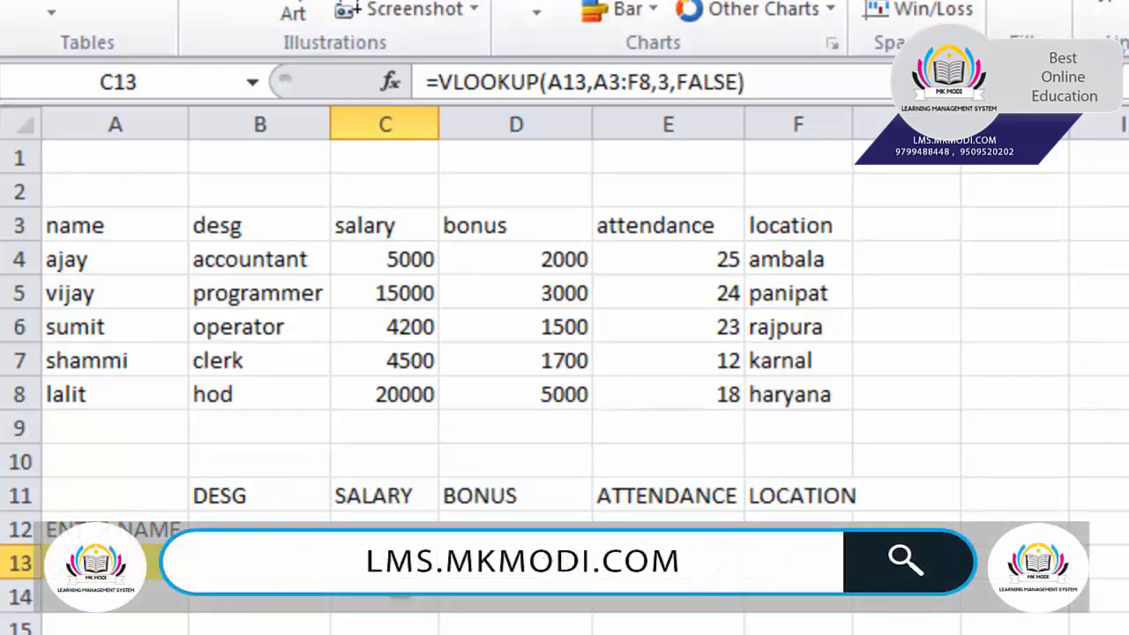
- Copy B13's VLOOKUP formula across C13:F13 again, replacing the edited salary formula
{"action": "left_click", "coordinate": [321, 628]}
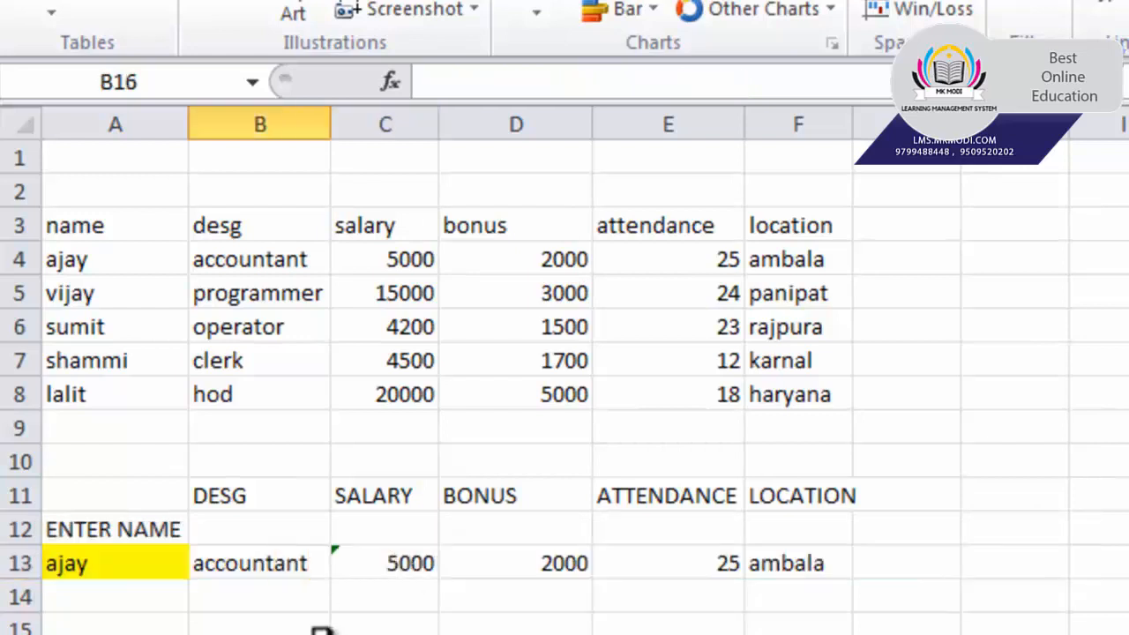
{"action": "left_click", "coordinate": [267, 565]}
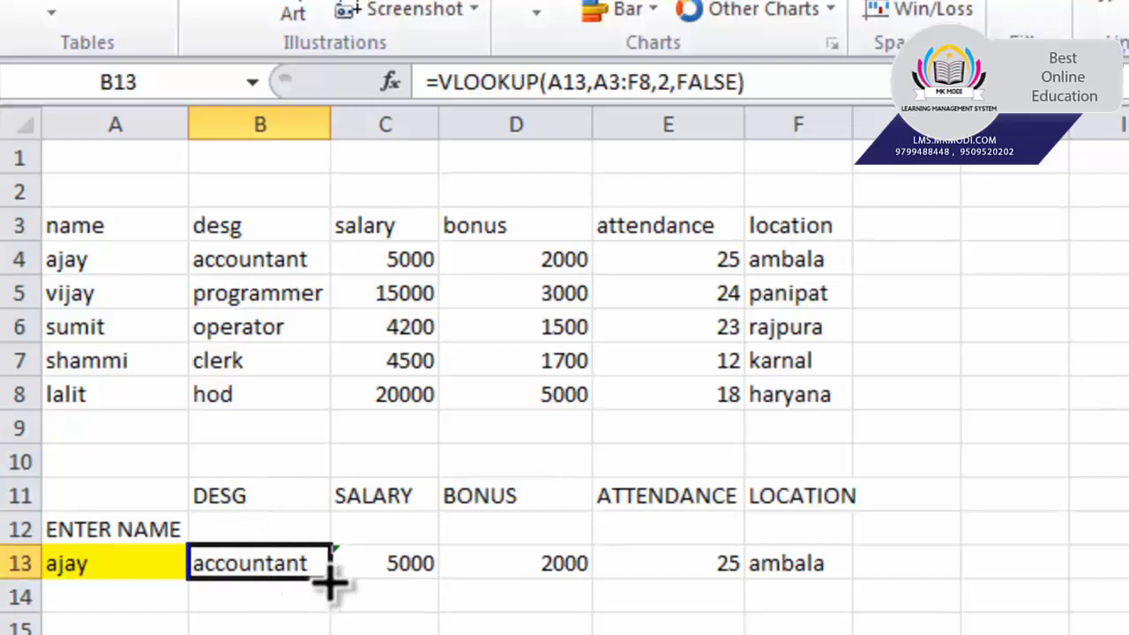
{"action": "left_click_drag", "start_coordinate": [328, 580], "coordinate": [827, 574]}
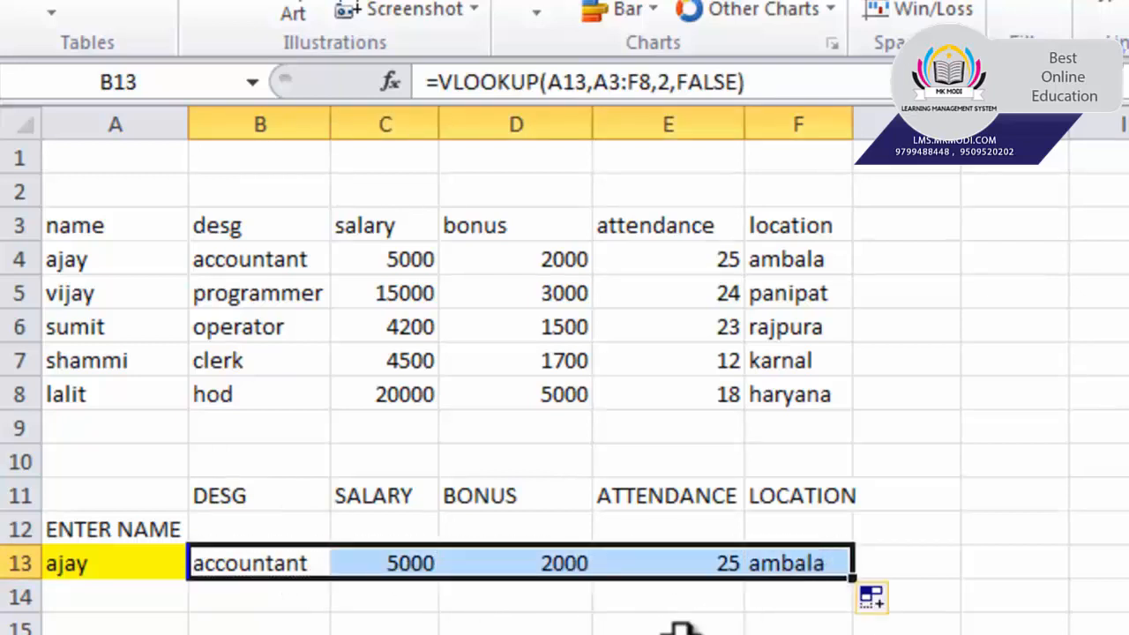